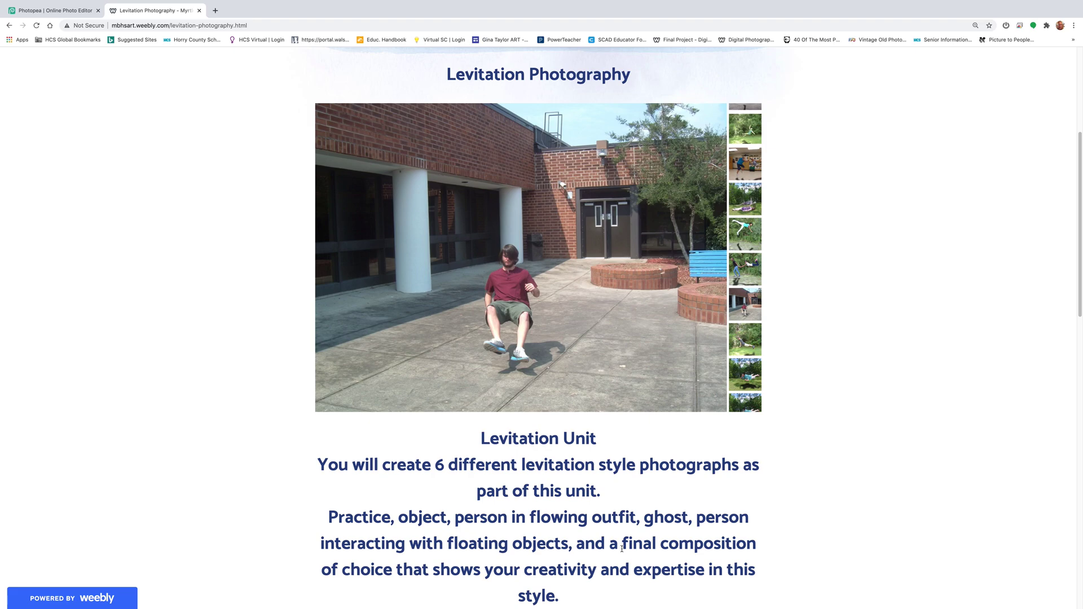
Step: Switch to Photopea and show IMG_5311.psd, the photo of the girl on the chair
mouse_move(545, 341)
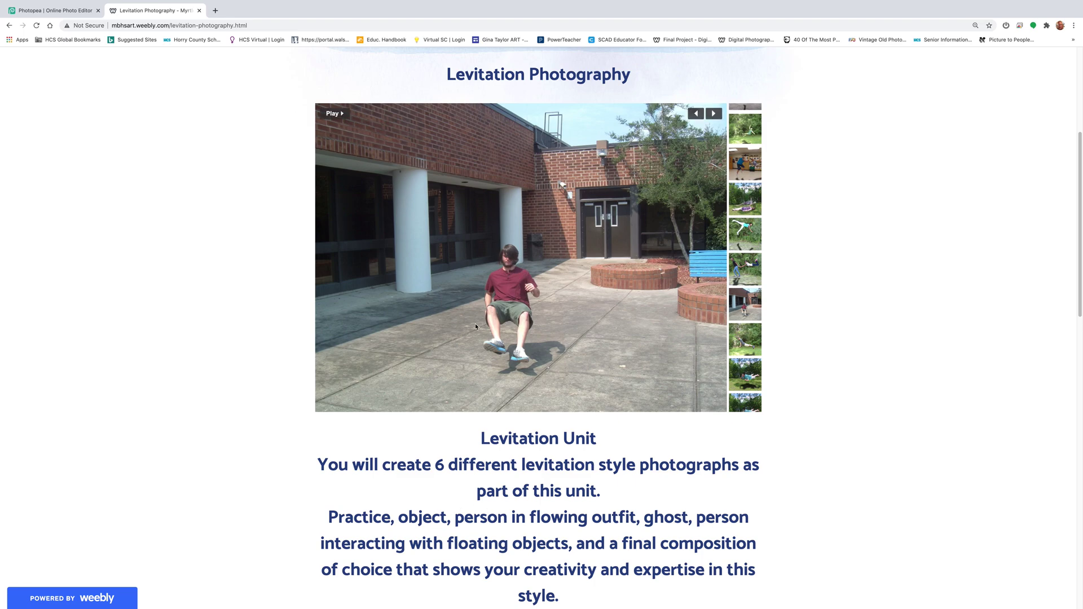
click(68, 14)
click(41, 81)
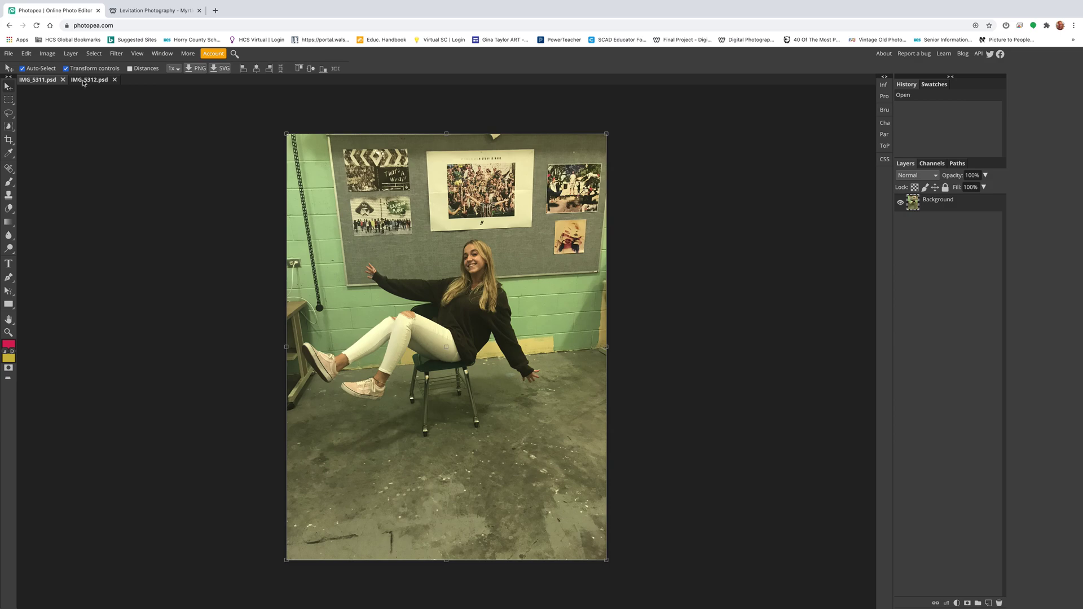
Step: Compare IMG_5311.psd with IMG_5312.psd, check the assignment page, then drag the chair shot into IMG_5312
click(83, 81)
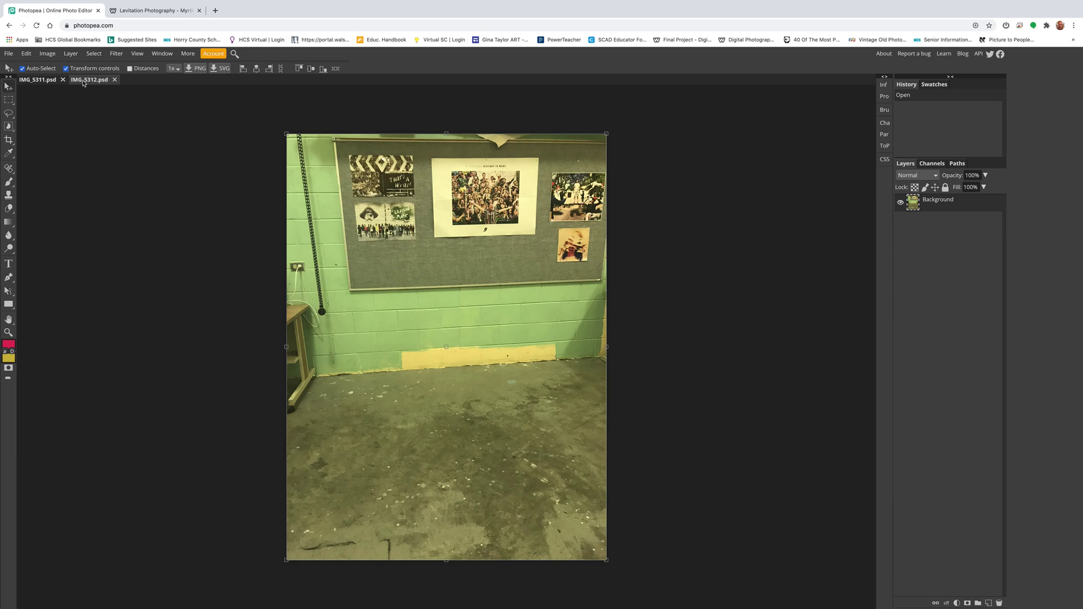
click(46, 81)
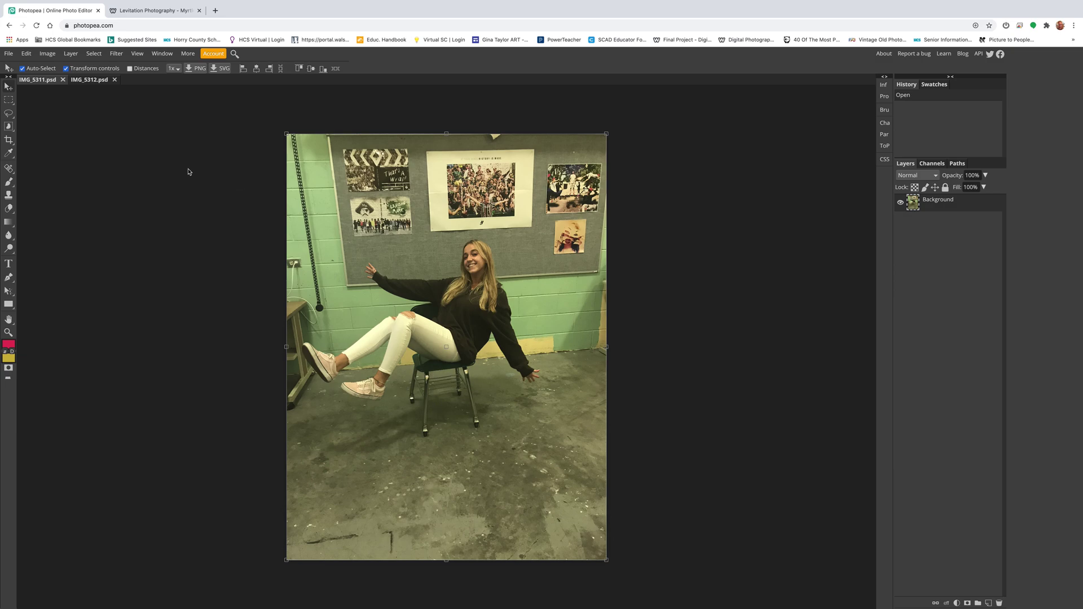
click(152, 10)
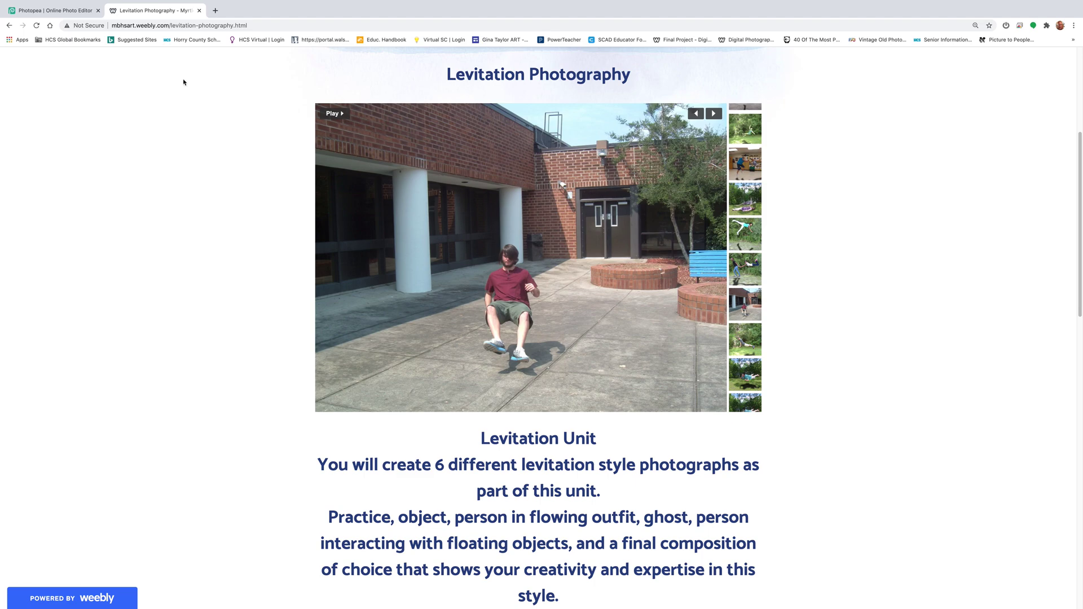
click(56, 12)
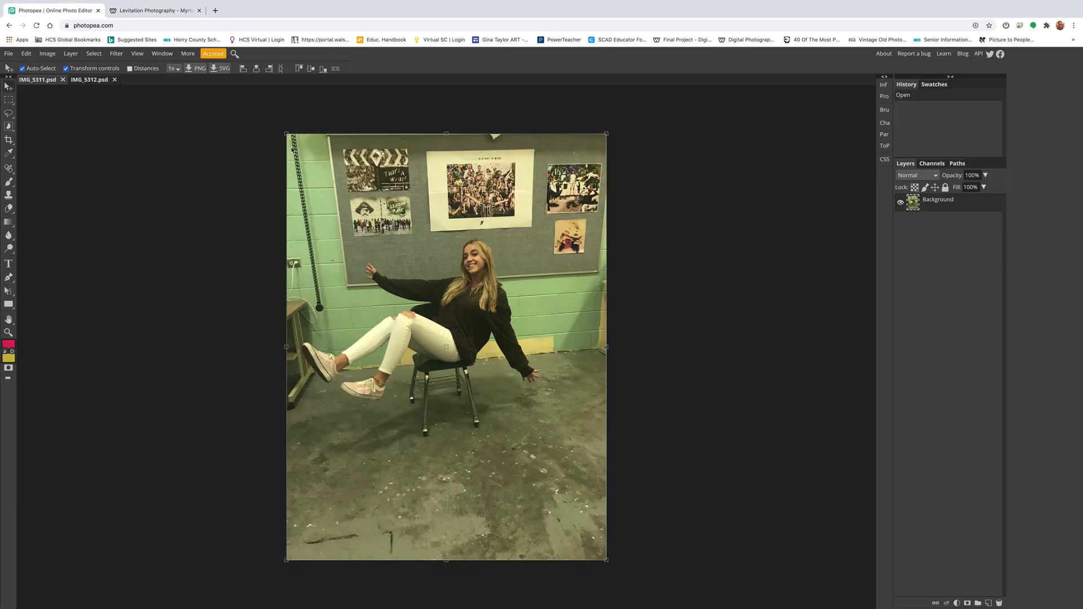
mouse_move(320, 162)
mouse_down()
mouse_move(82, 92)
mouse_move(82, 82)
mouse_move(400, 153)
mouse_move(373, 141)
mouse_move(351, 175)
mouse_move(305, 149)
mouse_move(314, 148)
mouse_up()
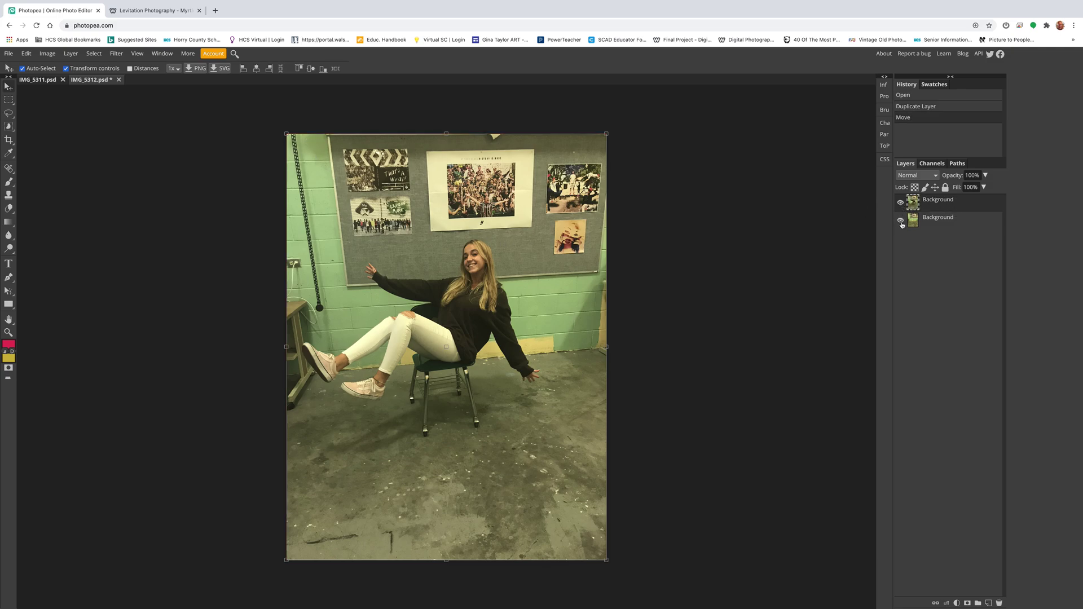
Step: Toggle the top chair-shot layer's visibility off and on, keeping only that layer visible
click(901, 204)
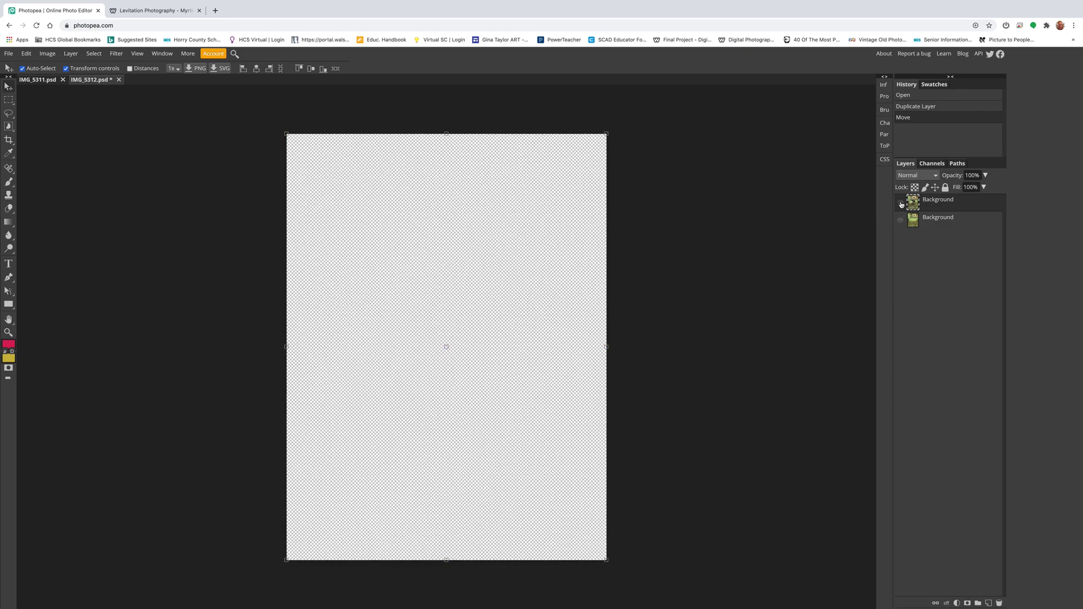
click(900, 203)
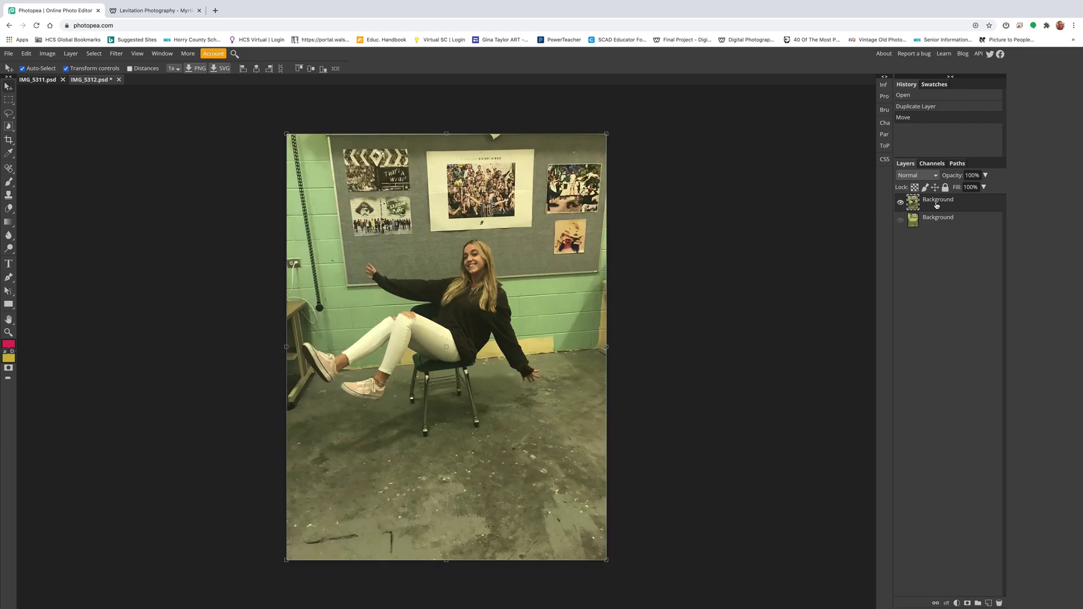
click(9, 209)
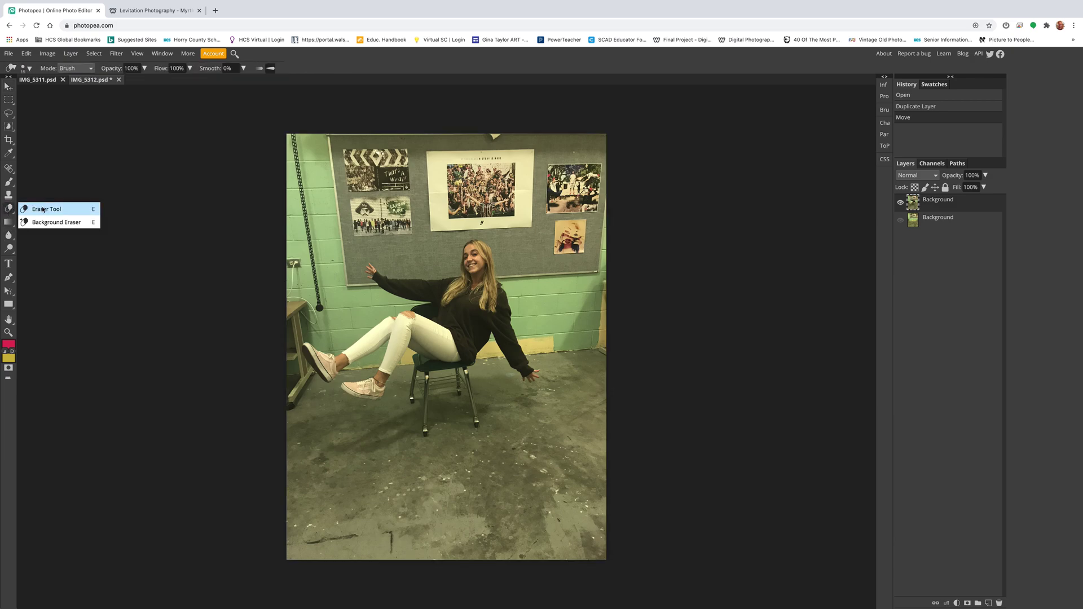
Step: Set the Eraser to a soft round 100 px brush at 0% hardness, enlarged slightly
click(33, 210)
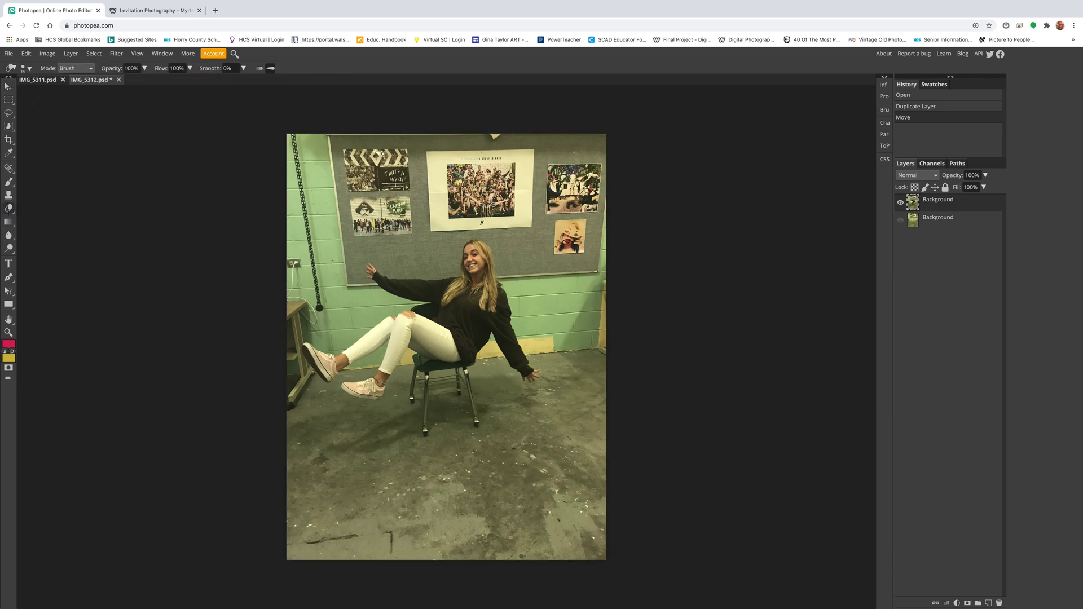
click(30, 70)
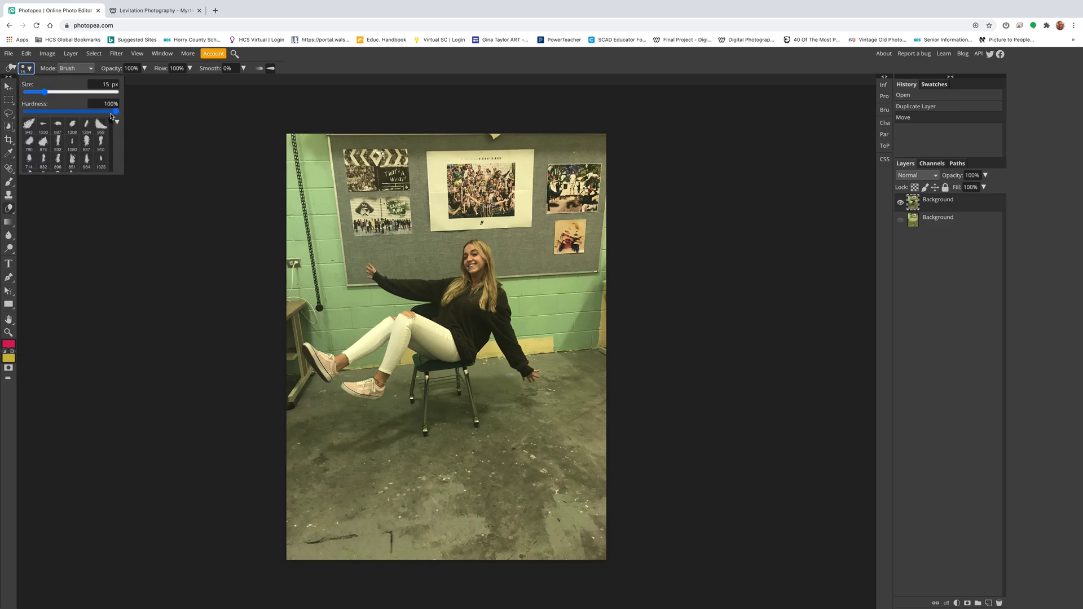
scroll(112, 126, up, 5)
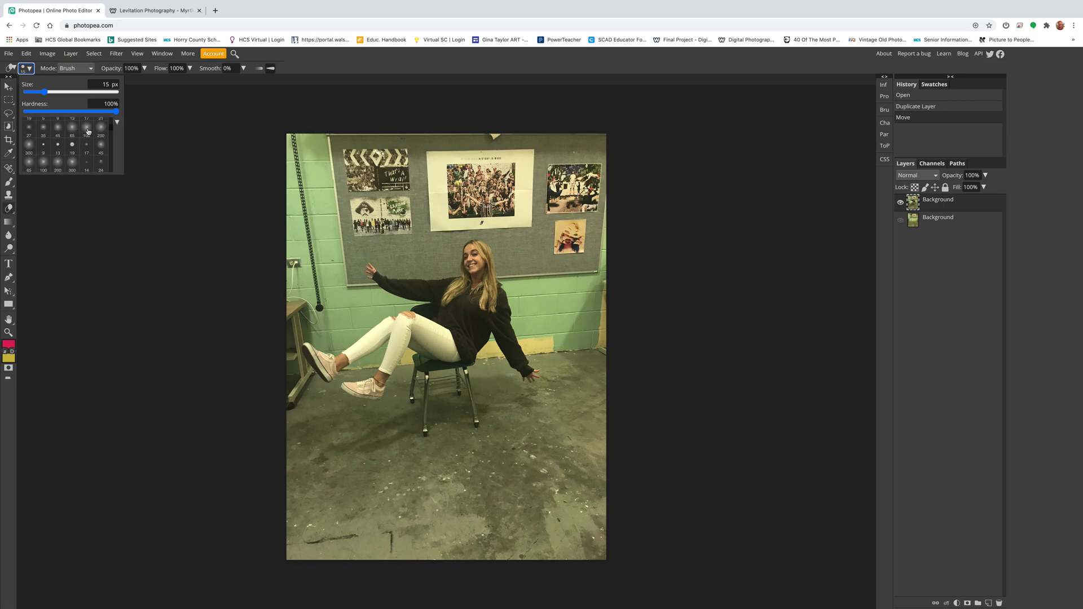
click(87, 129)
click(325, 150)
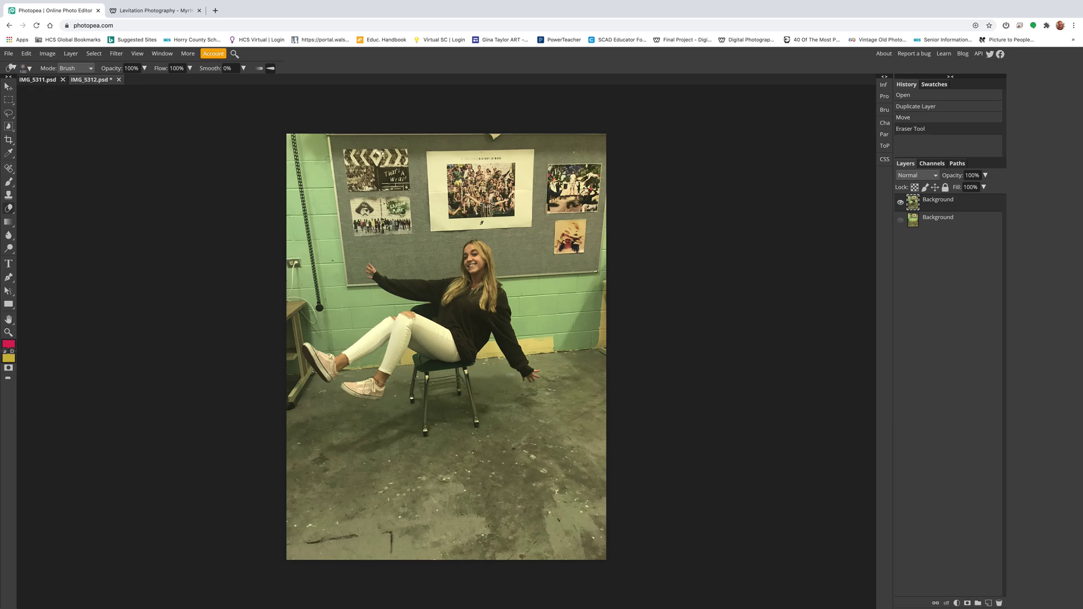
key(bracketright)
key(bracketright)
key(bracketright)
key(bracketright)
key(bracketright)
click(309, 147)
Step: Softly erase the chair shot's top, right and left edges, then reveal the empty-room layer beneath
drag(345, 138, 694, 135)
mouse_move(605, 154)
mouse_down()
mouse_move(619, 604)
mouse_move(616, 557)
mouse_move(564, 541)
mouse_move(269, 547)
mouse_move(679, 517)
mouse_move(307, 509)
mouse_move(201, 486)
mouse_move(206, 474)
mouse_up()
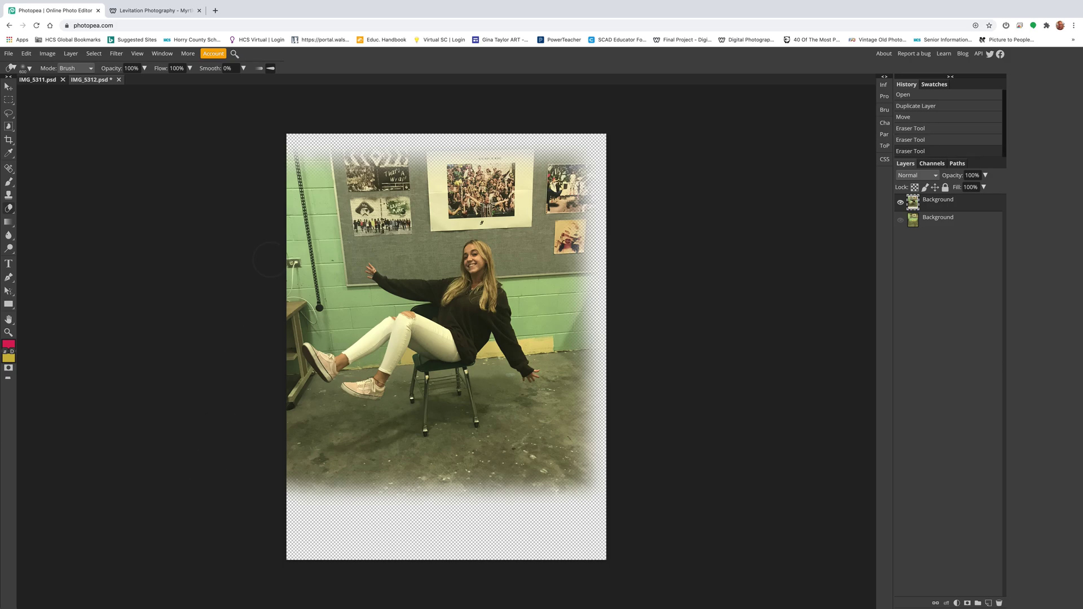
mouse_move(278, 177)
mouse_down()
mouse_move(298, 192)
mouse_move(300, 309)
mouse_up()
drag(300, 309, 291, 297)
mouse_move(299, 372)
mouse_down()
mouse_move(295, 508)
mouse_move(305, 516)
mouse_up()
click(901, 220)
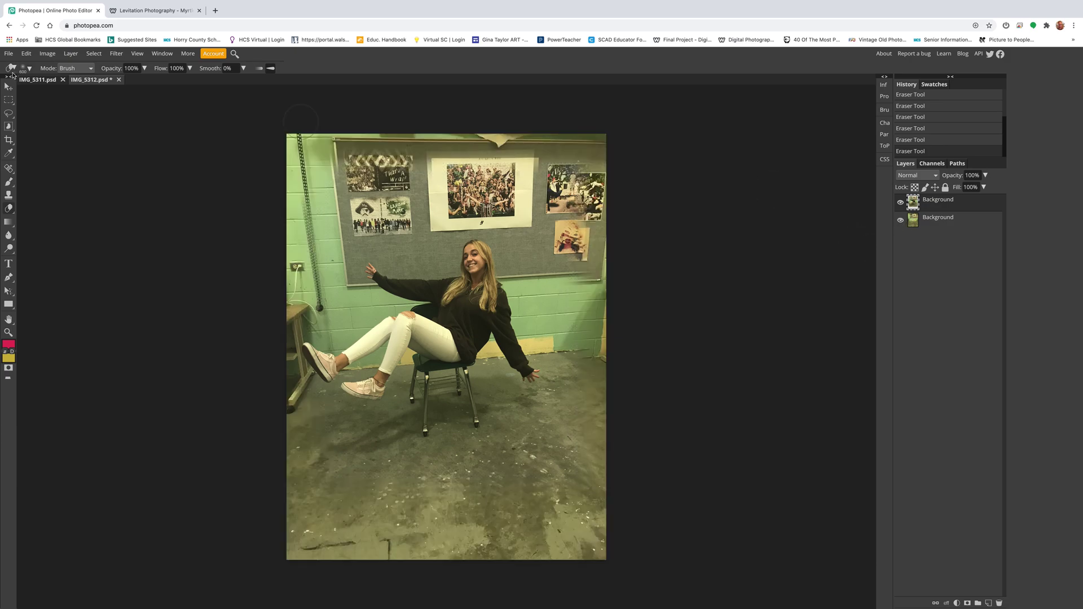
Step: Nudge the chair shot right and down to align it, and erase some wall left of the posters
click(8, 87)
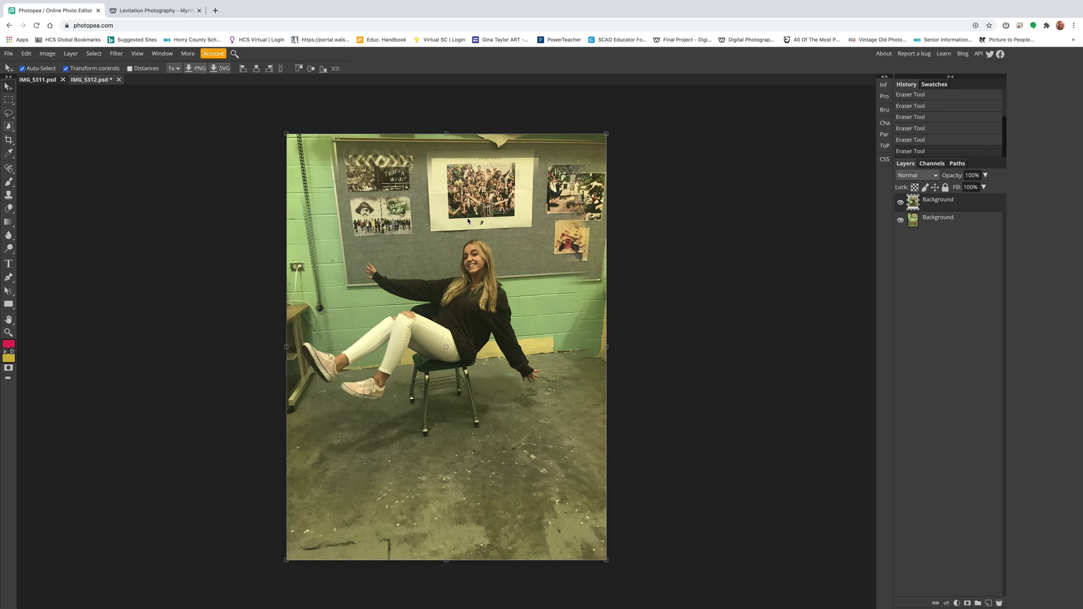
drag(468, 221, 461, 218)
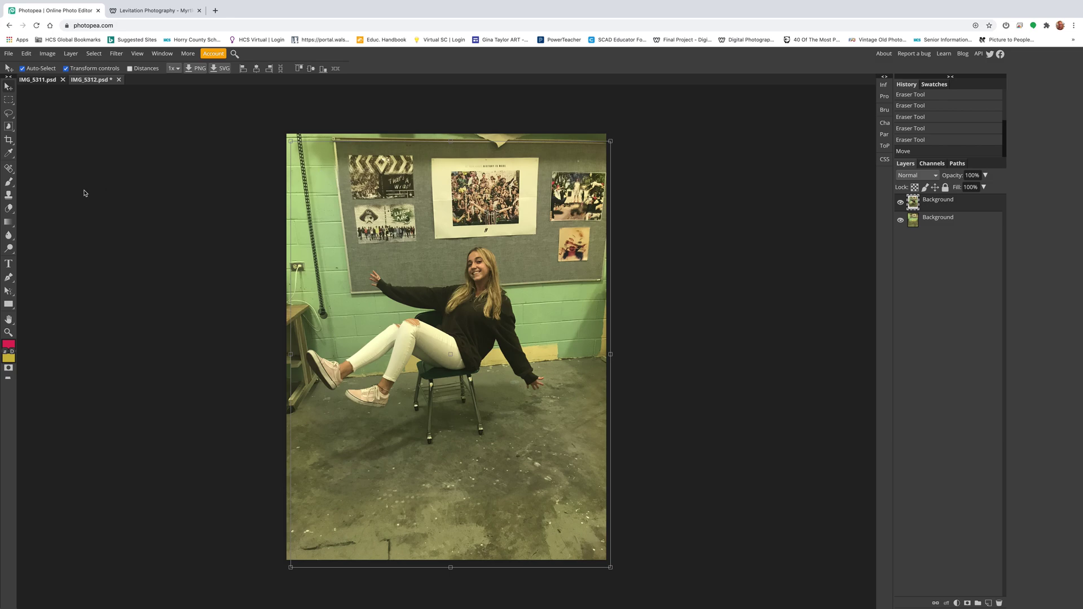
click(9, 208)
mouse_move(337, 172)
mouse_down()
mouse_move(324, 163)
mouse_move(337, 291)
mouse_move(322, 283)
mouse_move(329, 248)
mouse_up()
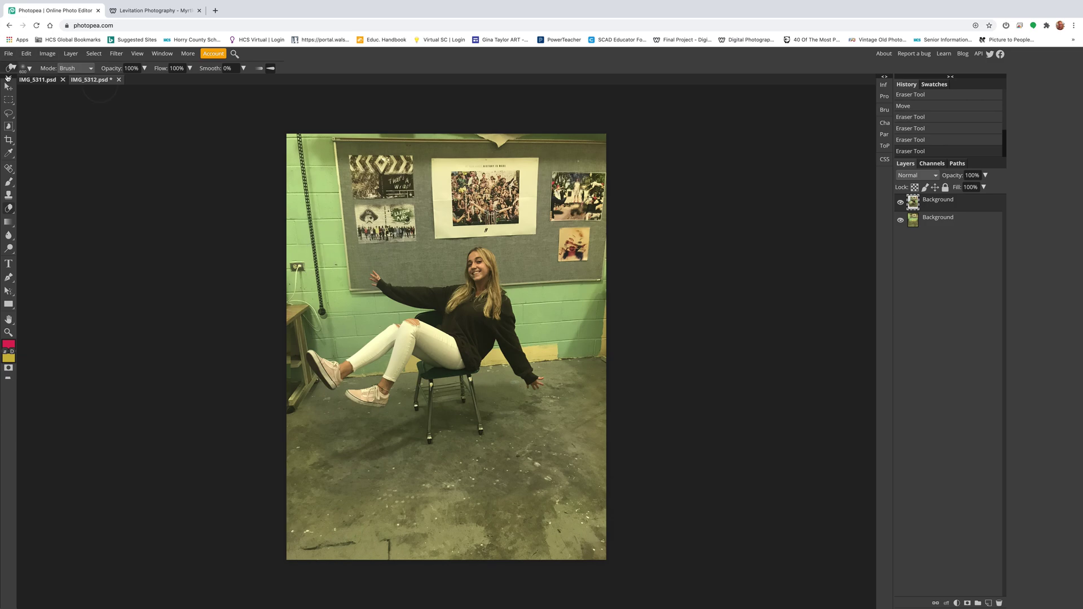
Step: Rotate the chair shot about 1.1° with Free Transform and fine-nudge it into place
click(9, 86)
drag(419, 339, 419, 337)
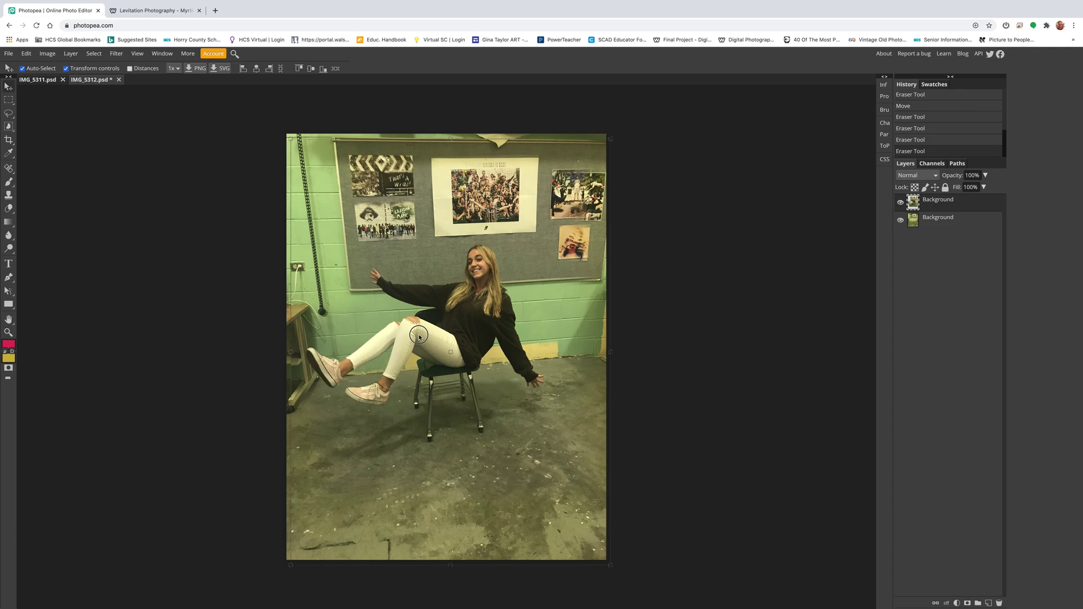
drag(419, 337, 417, 335)
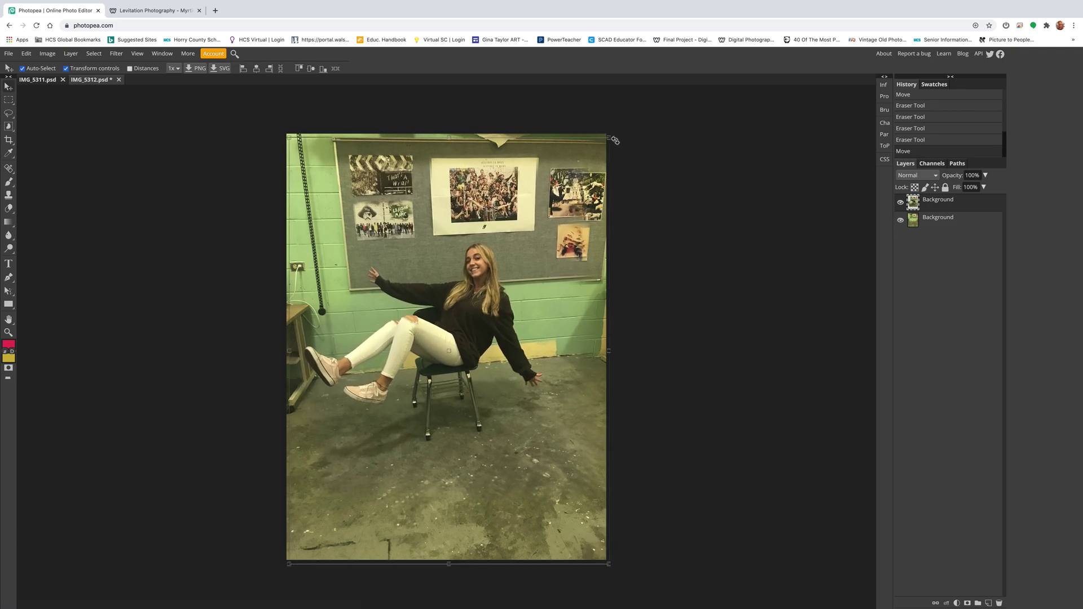
drag(617, 128, 623, 135)
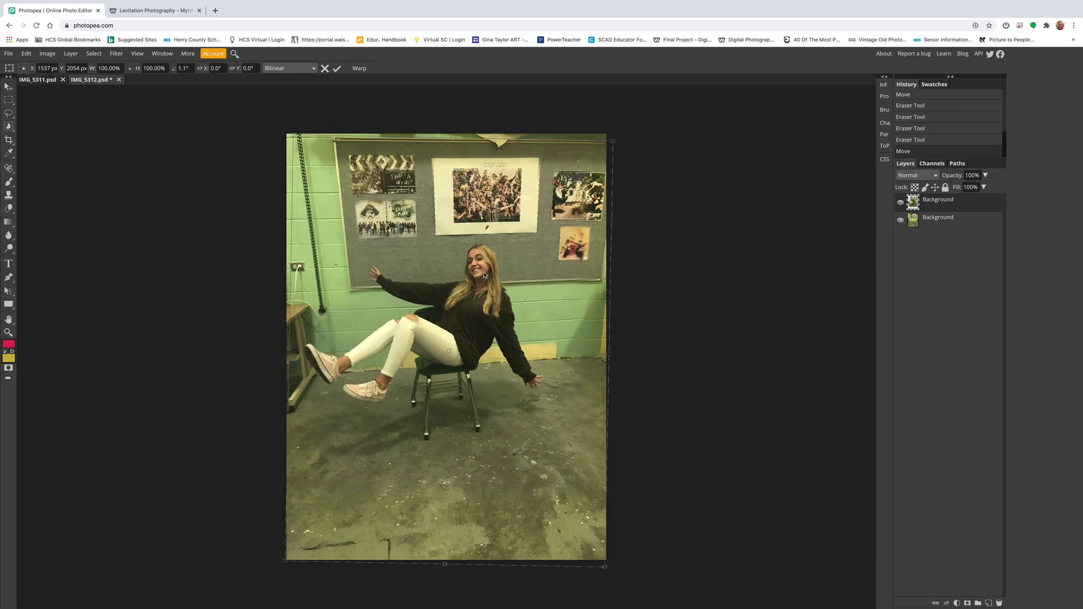
key(Return)
drag(482, 265, 483, 266)
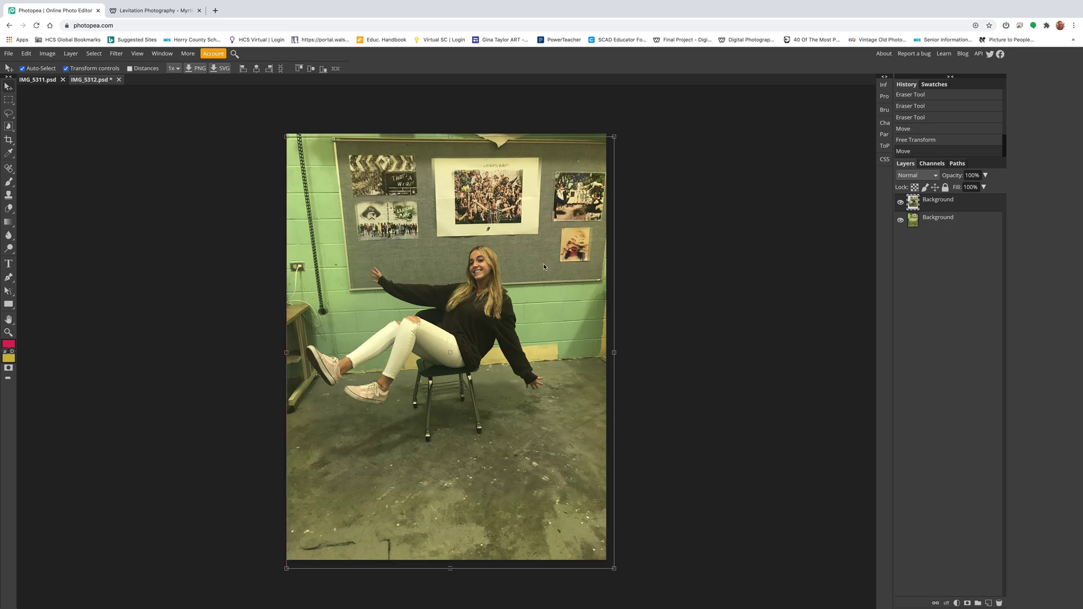
Step: Erase the chair shot over the left and central posters, then shrink the brush and hide the empty-room layer
click(9, 208)
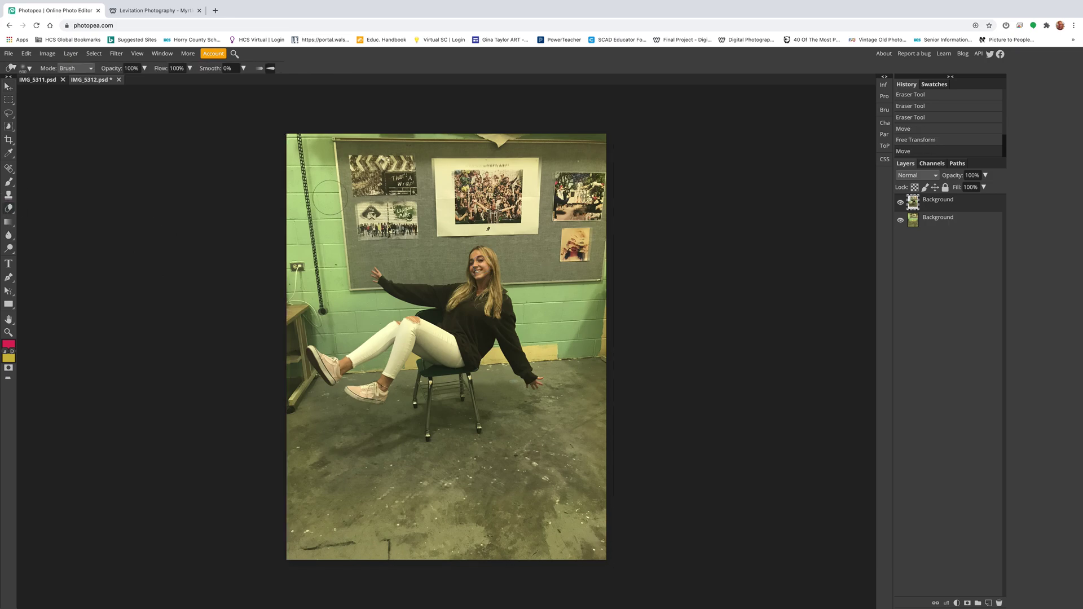
mouse_move(405, 210)
mouse_down()
mouse_move(373, 185)
mouse_move(405, 163)
mouse_move(504, 166)
mouse_move(433, 199)
mouse_move(429, 227)
mouse_move(545, 230)
mouse_move(536, 149)
mouse_move(508, 172)
mouse_move(452, 175)
mouse_move(500, 183)
mouse_move(453, 198)
mouse_move(518, 214)
mouse_move(549, 209)
mouse_move(564, 173)
mouse_move(558, 202)
mouse_move(589, 172)
mouse_up()
key(bracketleft)
key(bracketleft)
key(bracketleft)
key(bracketleft)
key(bracketleft)
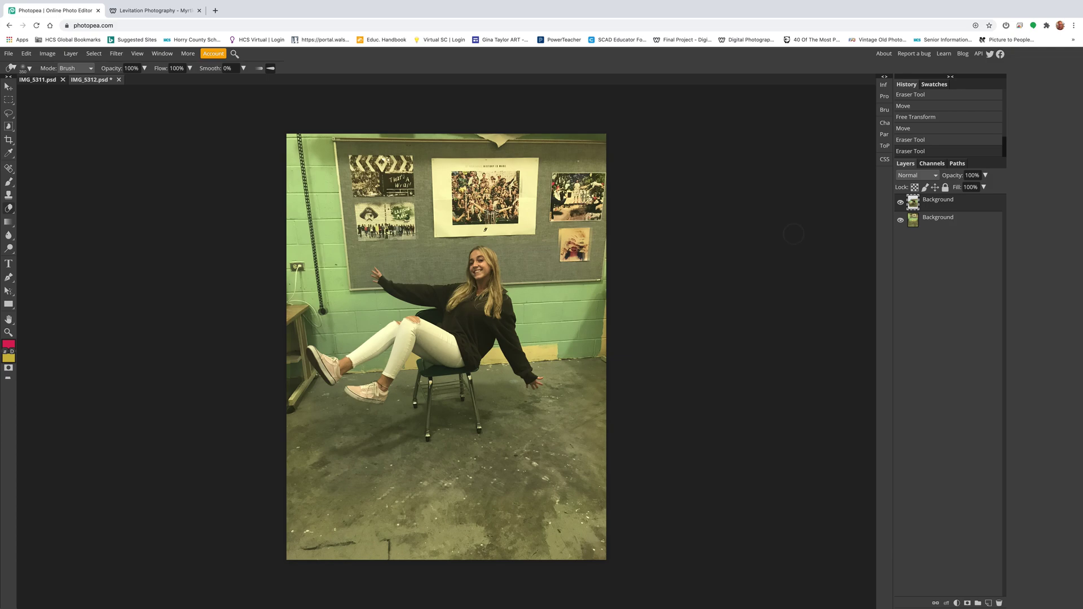
click(900, 220)
Step: Erase the right poster, the wall near the left shoe, and grey streaks between the chair legs
mouse_move(597, 287)
mouse_down()
mouse_move(562, 245)
mouse_move(563, 257)
mouse_move(595, 257)
mouse_move(577, 248)
mouse_move(600, 191)
mouse_move(562, 178)
mouse_move(447, 189)
mouse_move(515, 198)
mouse_move(479, 181)
mouse_up()
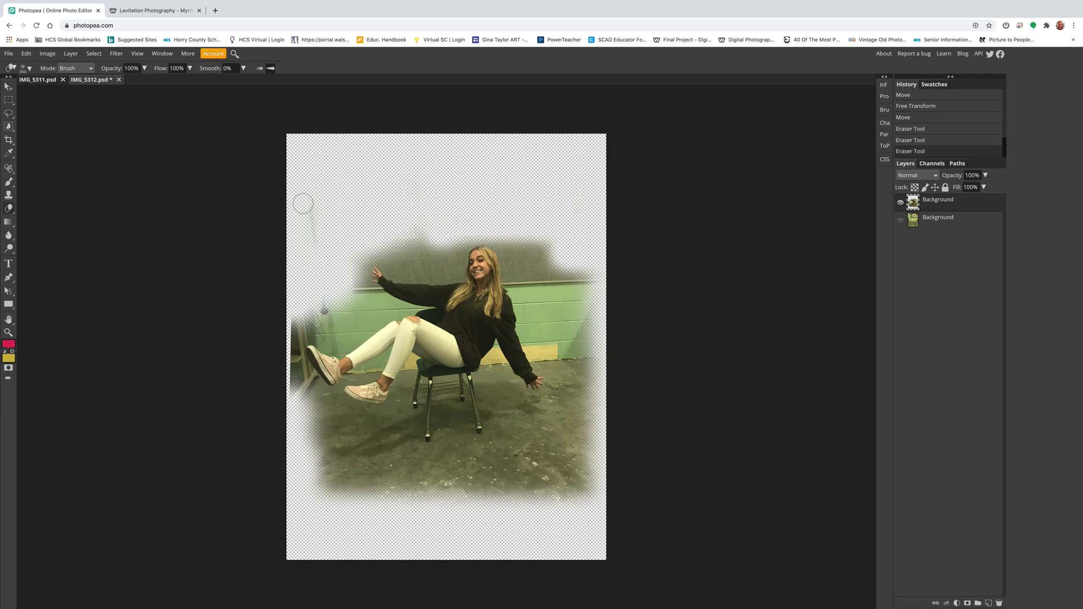
mouse_move(306, 261)
mouse_down()
mouse_move(325, 320)
mouse_move(297, 320)
mouse_move(285, 333)
mouse_move(281, 406)
mouse_move(298, 468)
mouse_move(349, 493)
mouse_move(498, 500)
mouse_move(682, 476)
mouse_move(570, 500)
mouse_move(413, 479)
mouse_move(407, 489)
mouse_move(417, 393)
mouse_move(470, 395)
mouse_move(477, 423)
mouse_move(483, 468)
mouse_move(459, 485)
mouse_move(451, 408)
mouse_move(434, 421)
mouse_move(436, 501)
mouse_move(500, 501)
mouse_up()
drag(423, 448, 447, 447)
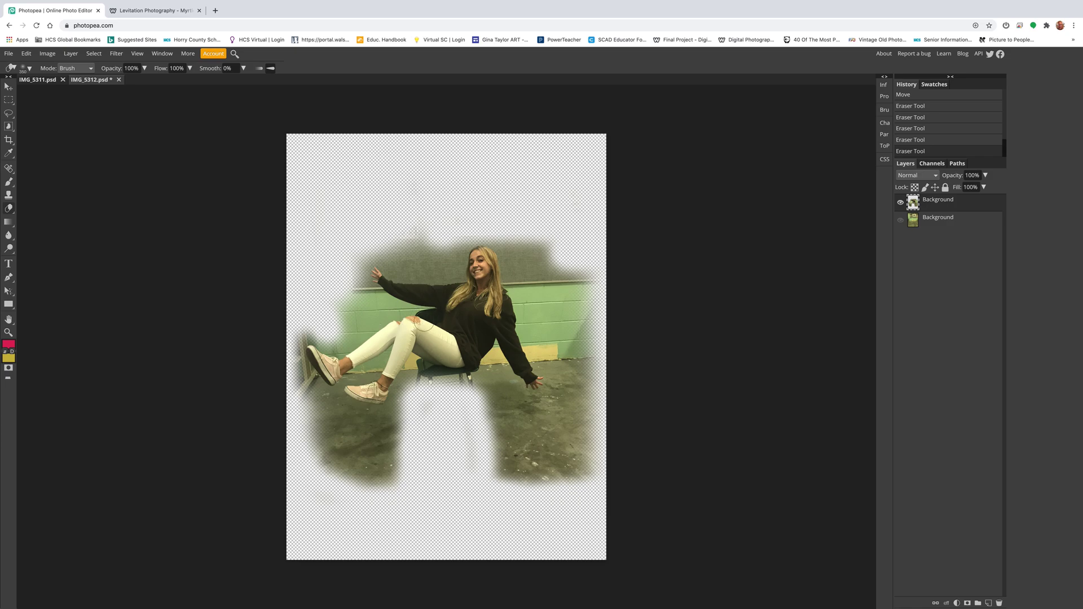
click(8, 332)
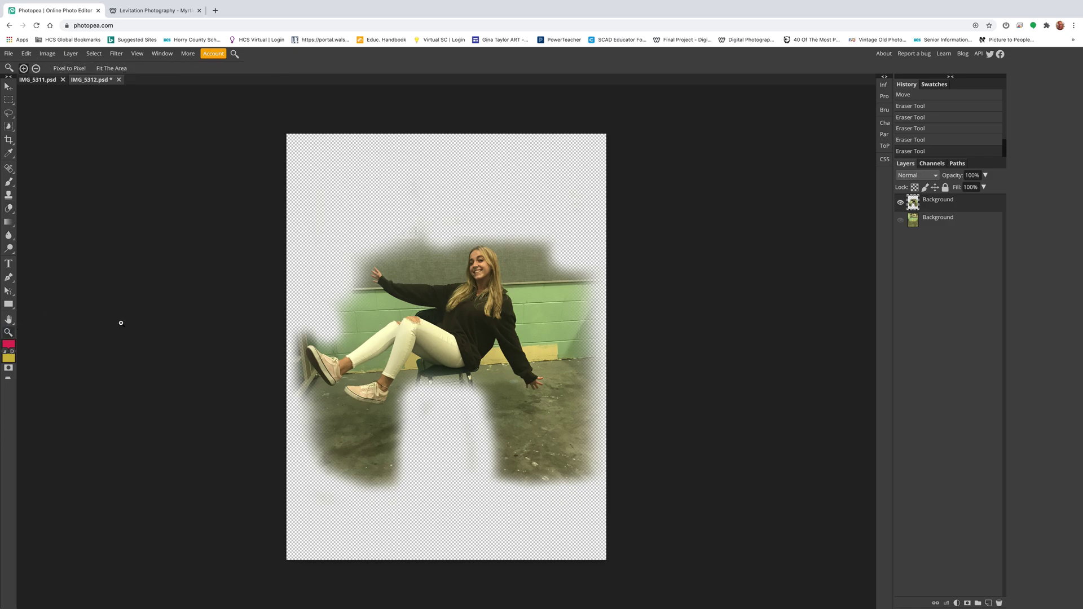
Step: Zoom in and erase the dark chair back between her thigh and sweater with an 80 px brush
click(426, 309)
drag(425, 309, 427, 312)
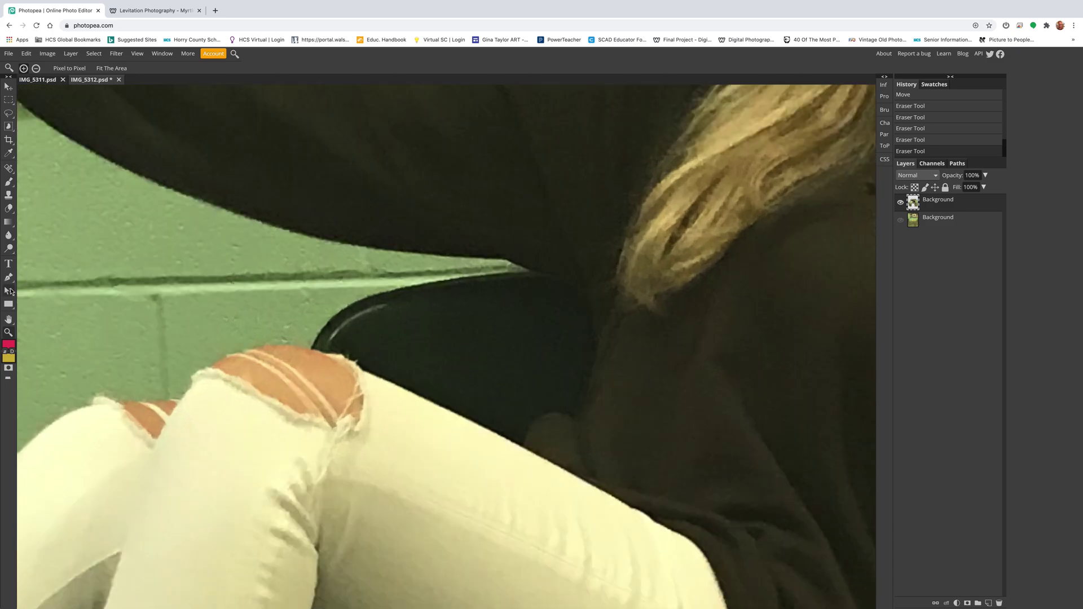
click(9, 209)
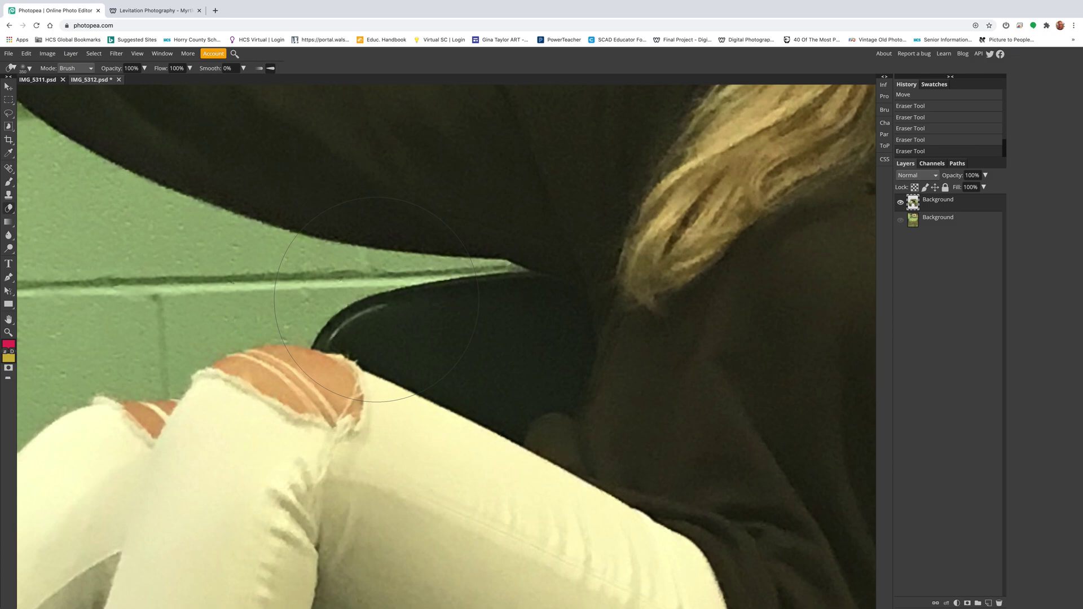
key(bracketleft)
key(bracketleft)
key(bracketleft)
key(bracketleft)
key(bracketleft)
key(bracketleft)
key(bracketleft)
key(bracketleft)
mouse_move(387, 289)
mouse_down()
mouse_move(475, 286)
mouse_move(504, 273)
mouse_move(536, 284)
mouse_move(572, 305)
mouse_move(575, 357)
mouse_up()
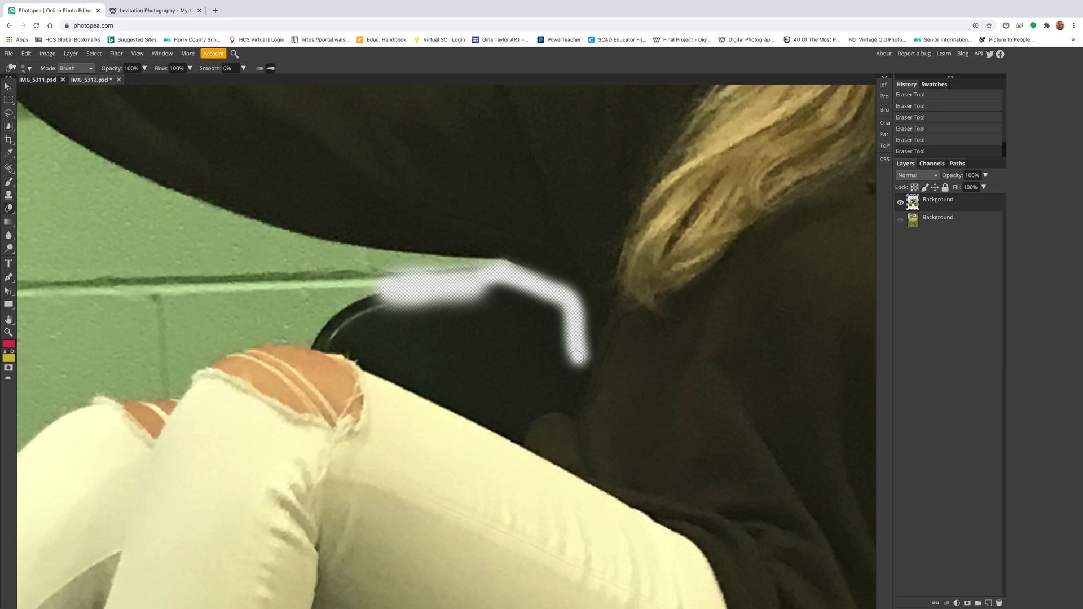
mouse_move(577, 357)
mouse_down()
mouse_move(564, 408)
mouse_move(522, 438)
mouse_up()
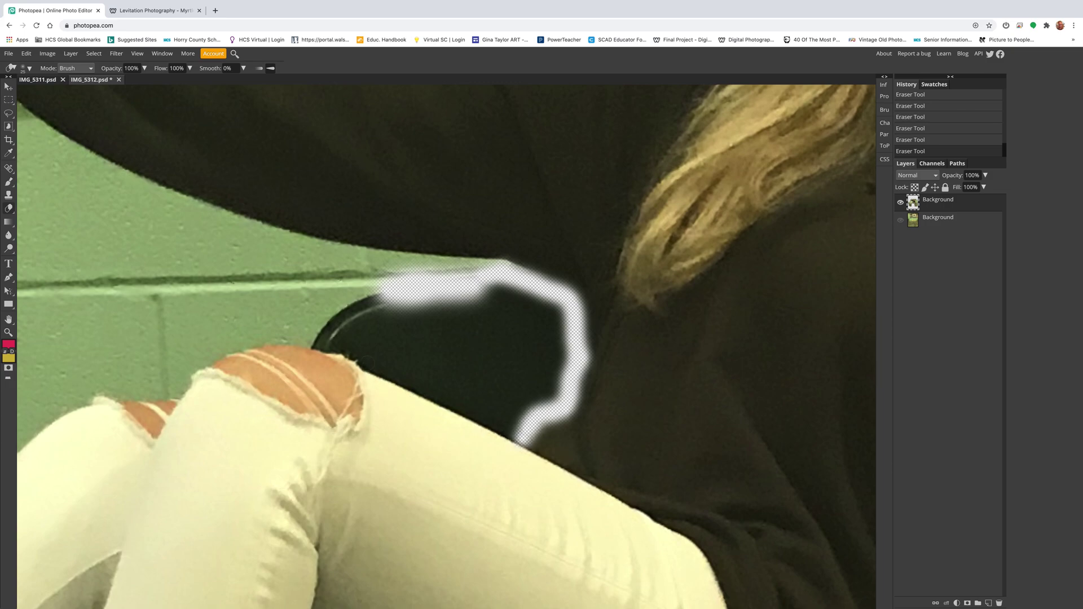
shift+click(367, 362)
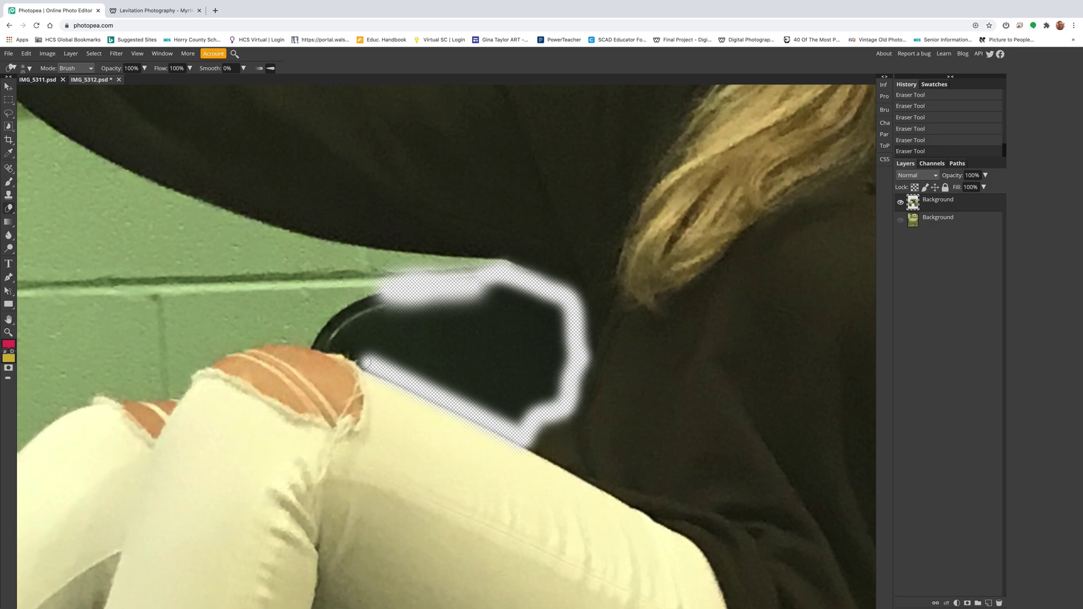
mouse_move(365, 361)
mouse_down()
mouse_move(287, 327)
mouse_move(287, 294)
mouse_move(319, 332)
mouse_move(340, 333)
mouse_move(350, 313)
mouse_move(394, 299)
mouse_move(359, 302)
mouse_move(344, 335)
mouse_move(504, 410)
mouse_move(552, 380)
mouse_move(550, 316)
mouse_move(514, 308)
mouse_move(496, 288)
mouse_move(354, 323)
mouse_move(488, 353)
mouse_move(526, 382)
mouse_move(531, 355)
mouse_move(482, 322)
mouse_move(430, 314)
mouse_move(528, 294)
mouse_move(553, 312)
mouse_move(559, 361)
mouse_move(550, 385)
mouse_move(512, 410)
mouse_move(394, 329)
mouse_move(491, 365)
mouse_move(535, 348)
mouse_move(418, 306)
mouse_move(365, 310)
mouse_up()
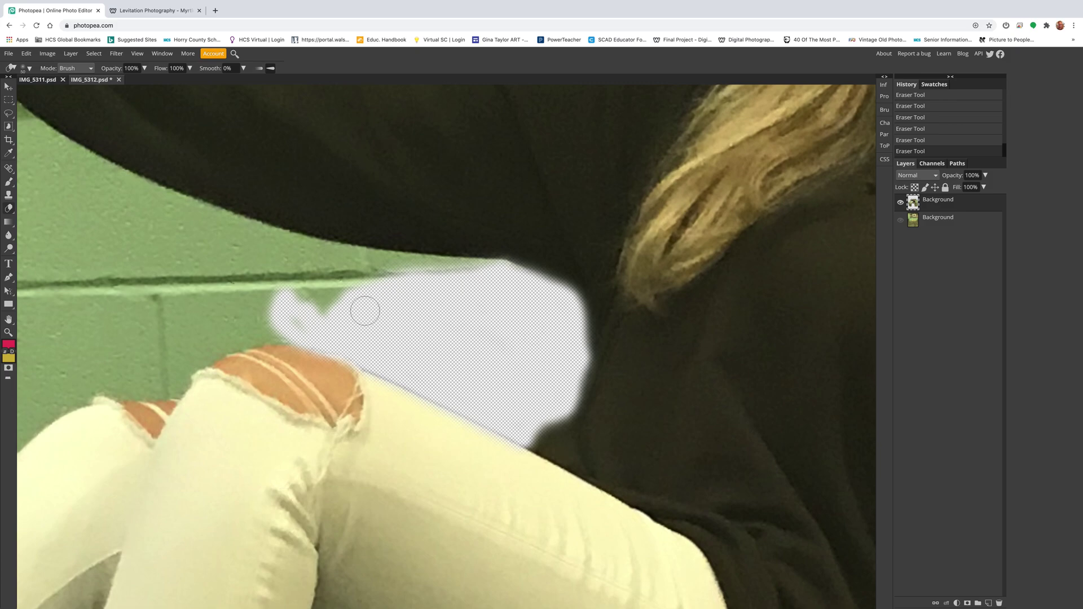
Step: Fit the image to the window, zoom out slightly, and turn the lower Background layer back on
key(ctrl+0)
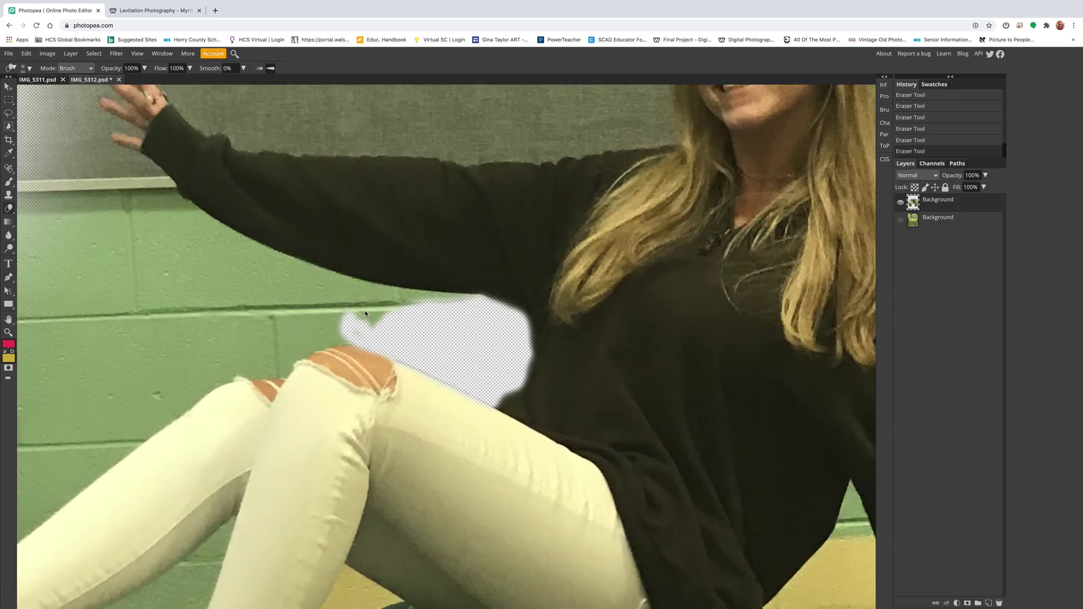
key(ctrl+minus)
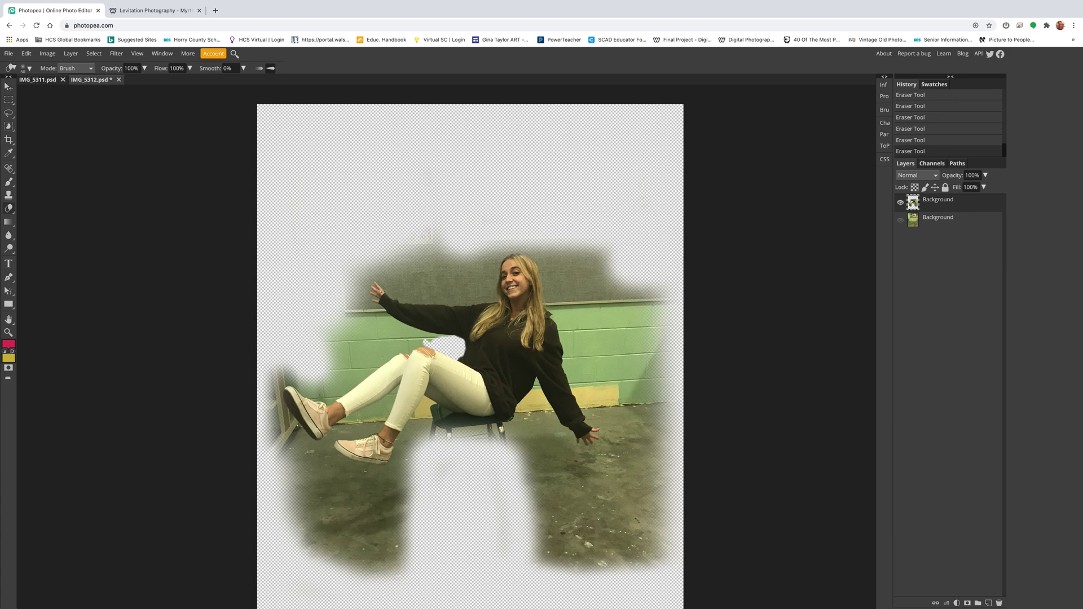
click(900, 221)
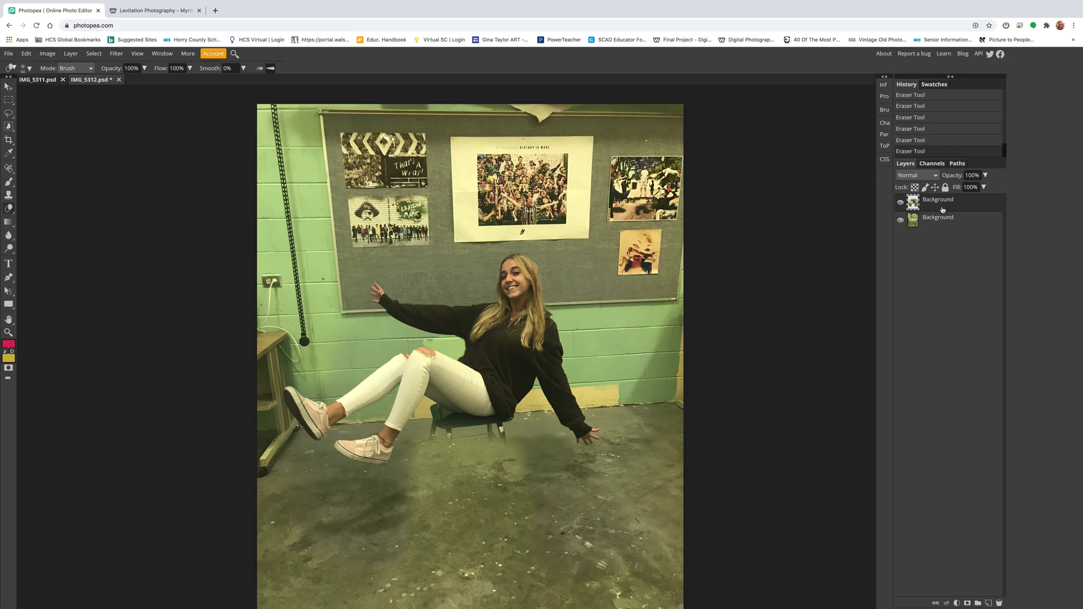
click(47, 53)
Step: Apply Brightness/Contrast of 35 and 11 to the top chair-shot layer
mouse_move(100, 68)
click(148, 67)
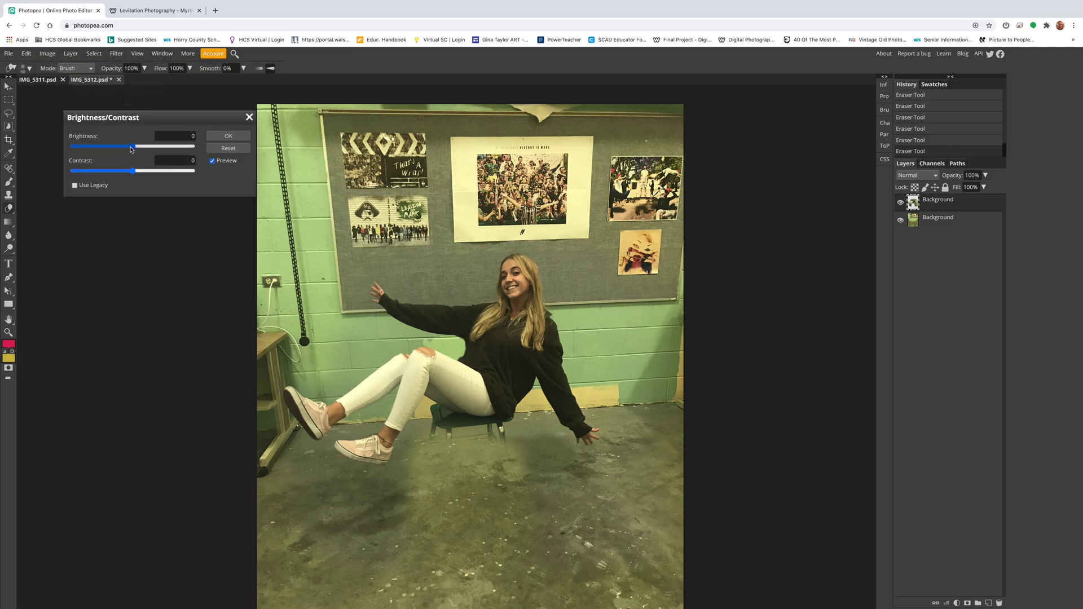
drag(133, 147, 145, 149)
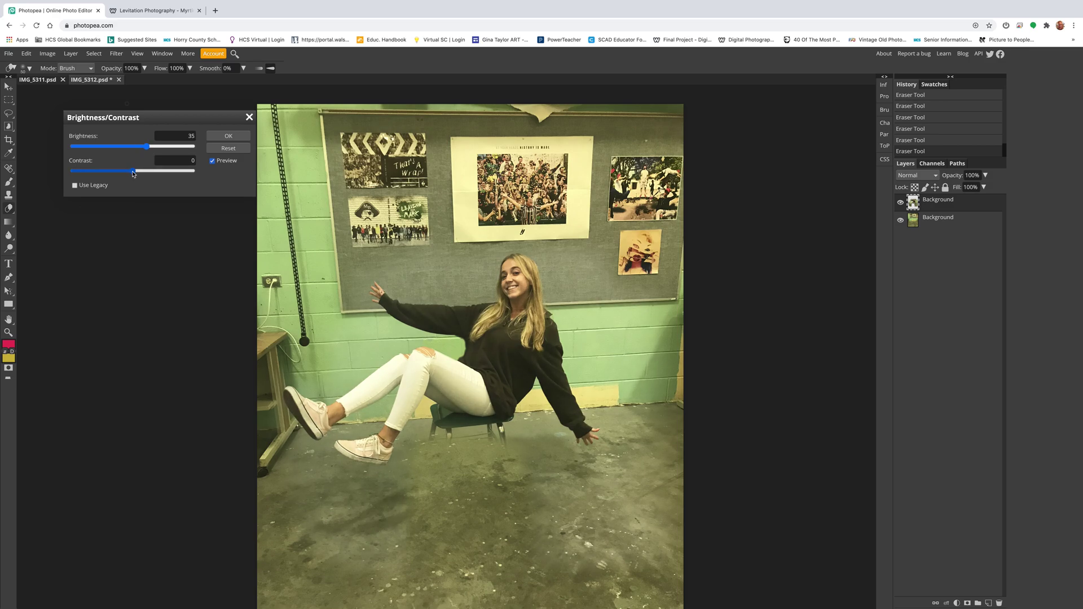
drag(132, 171, 140, 172)
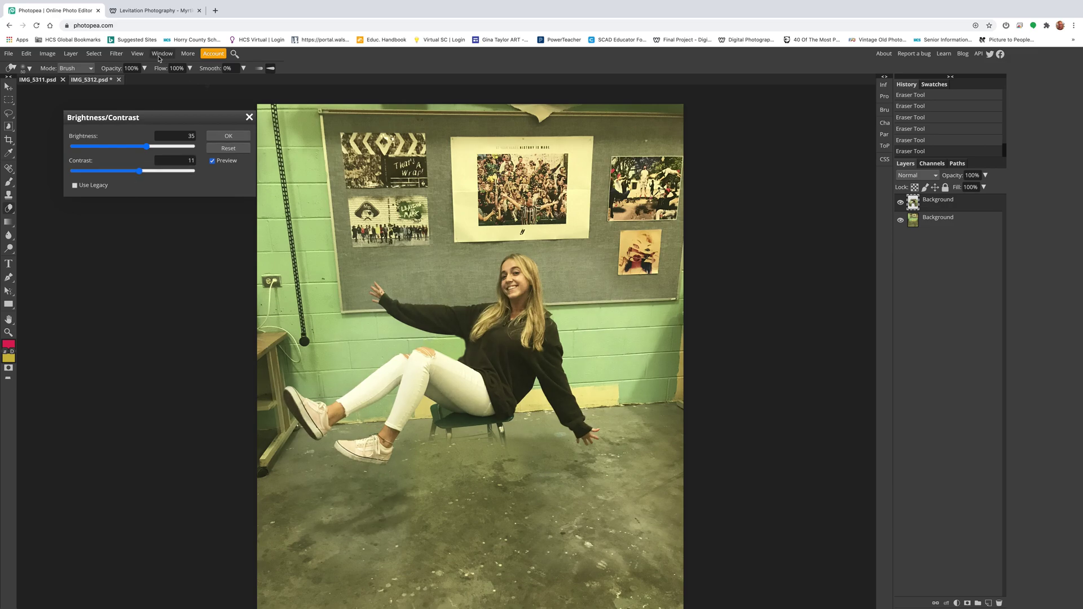
click(228, 136)
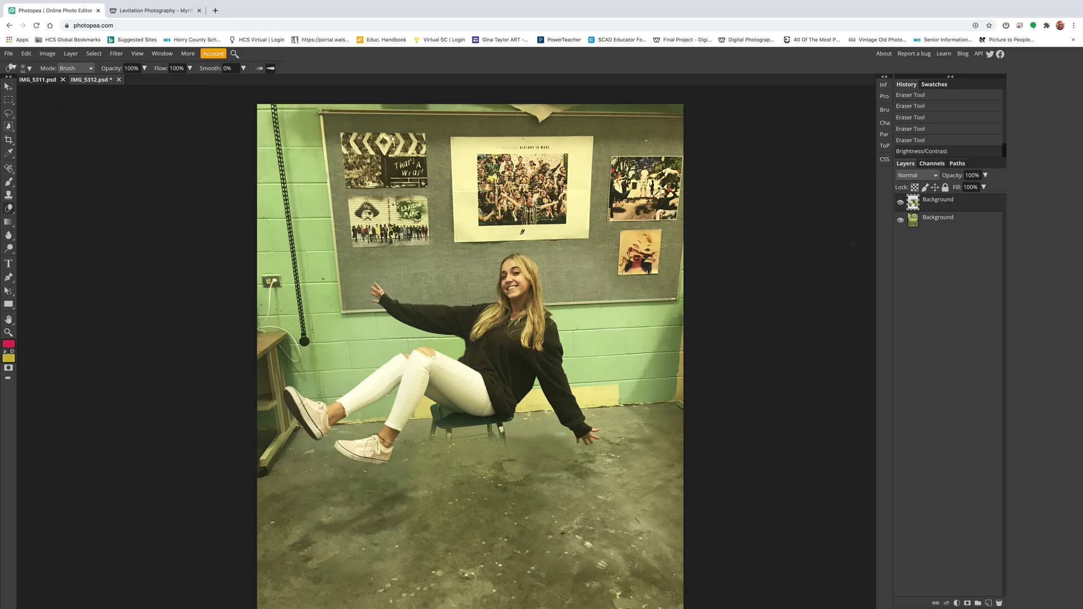
Step: Apply Brightness/Contrast (brightness 9, contrast 1) to the lower empty-room layer
click(940, 225)
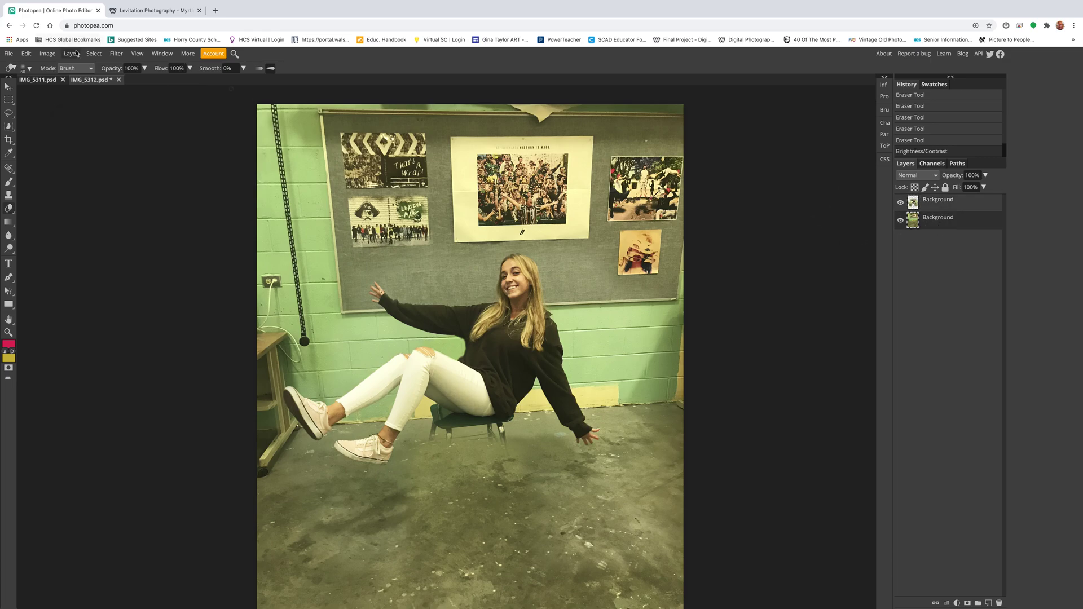
click(47, 53)
mouse_move(113, 66)
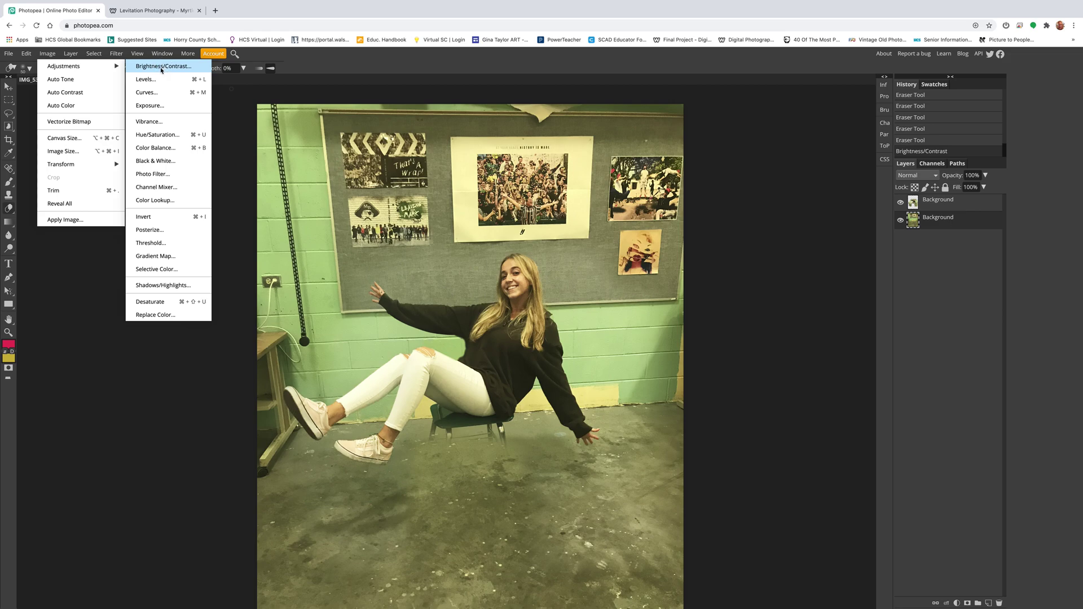
click(162, 66)
drag(133, 147, 135, 173)
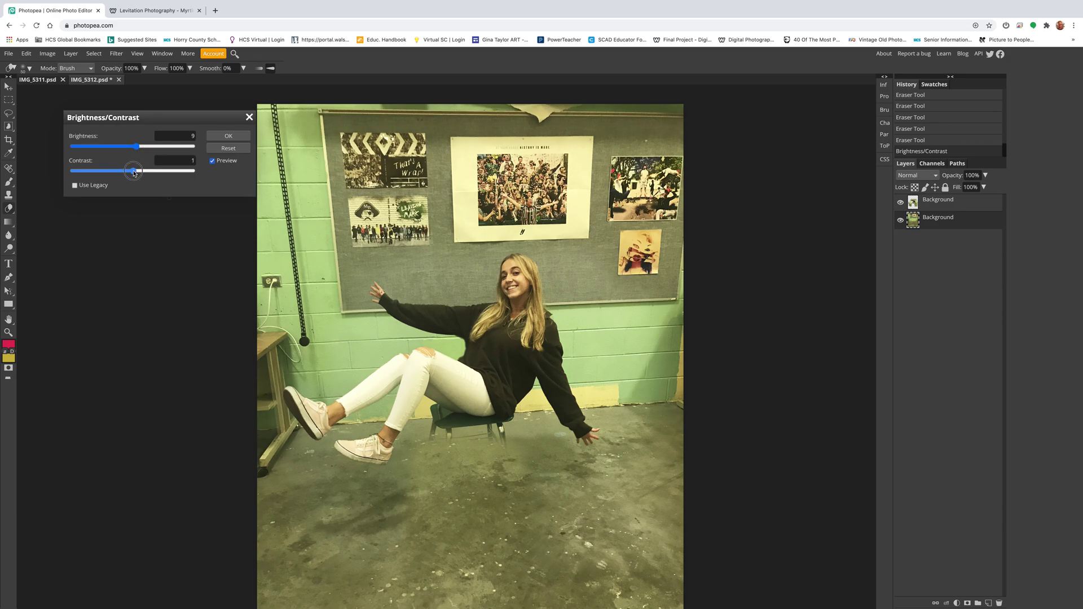
click(228, 136)
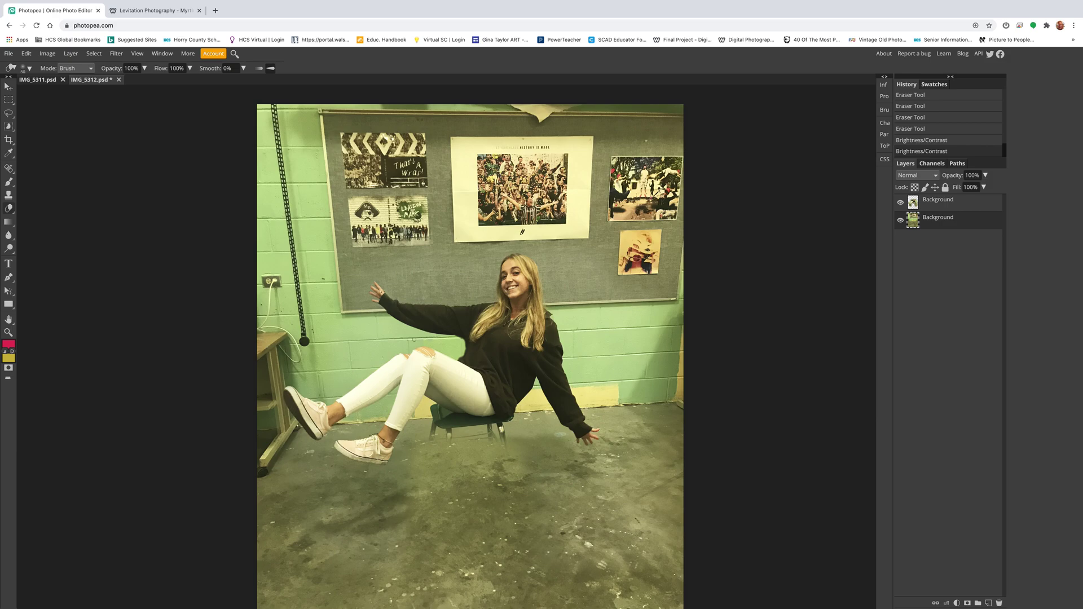
Step: Undo an accidental eraser dab and select the top chair-shot layer again
click(436, 341)
key(ctrl+z)
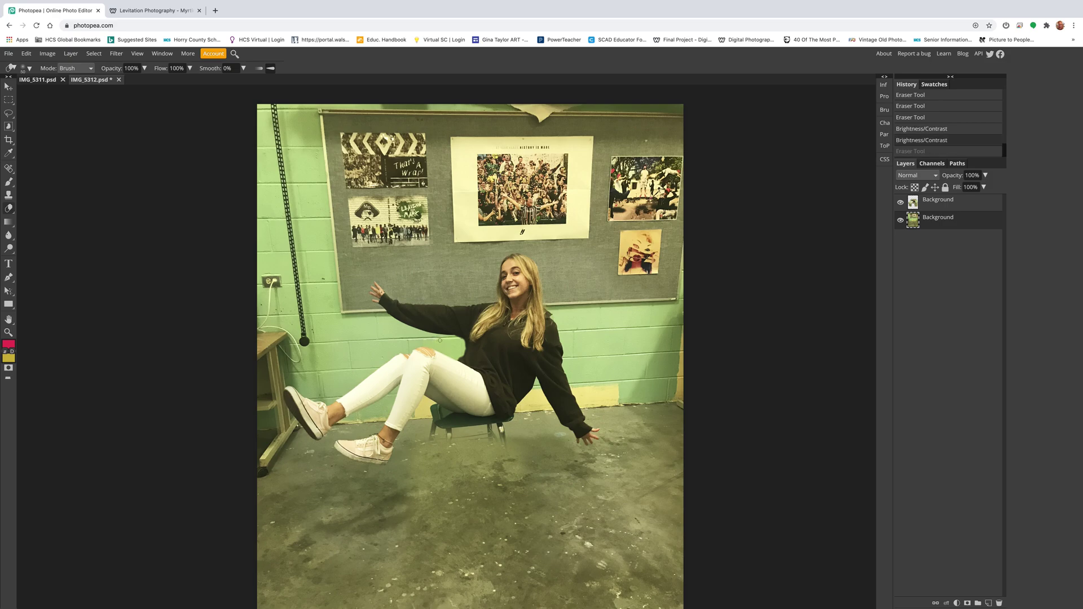
click(938, 205)
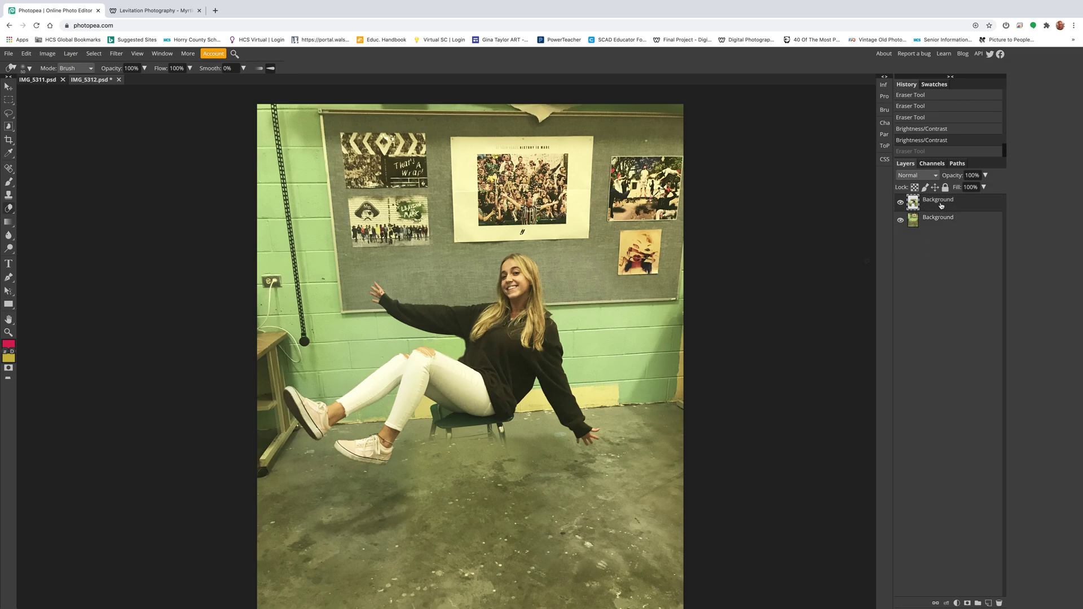
Step: Zoom in on the legs and set the Pen tool to Path mode with no fill
click(9, 333)
click(442, 458)
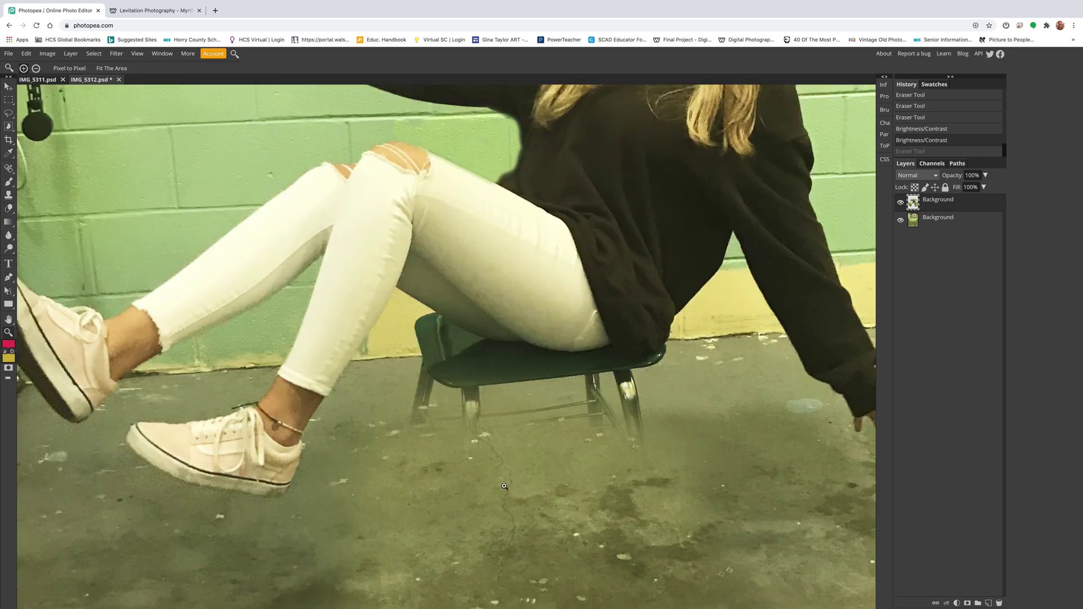
click(9, 276)
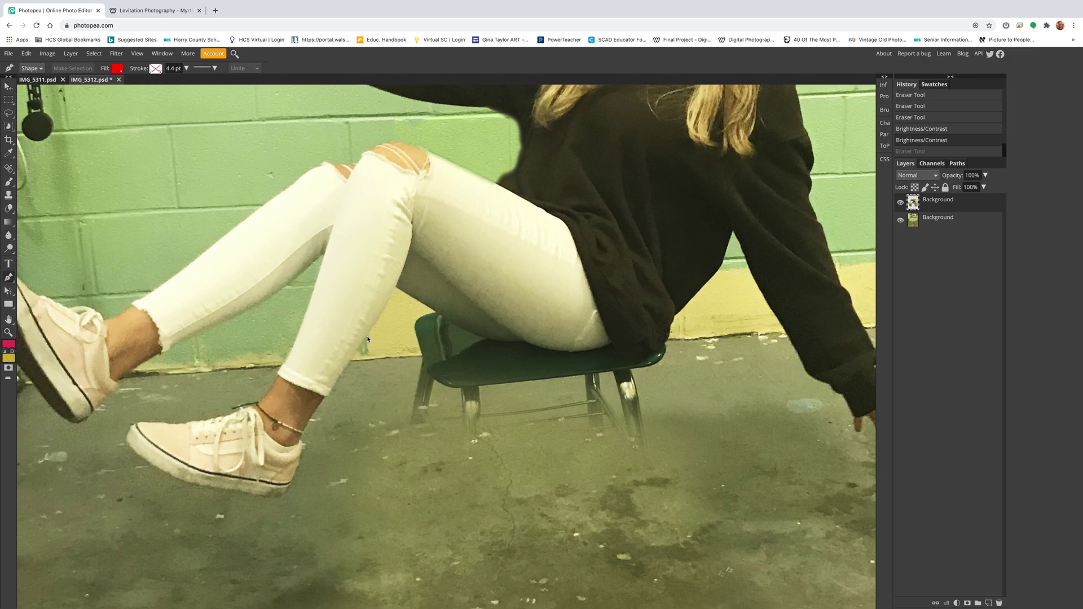
click(378, 499)
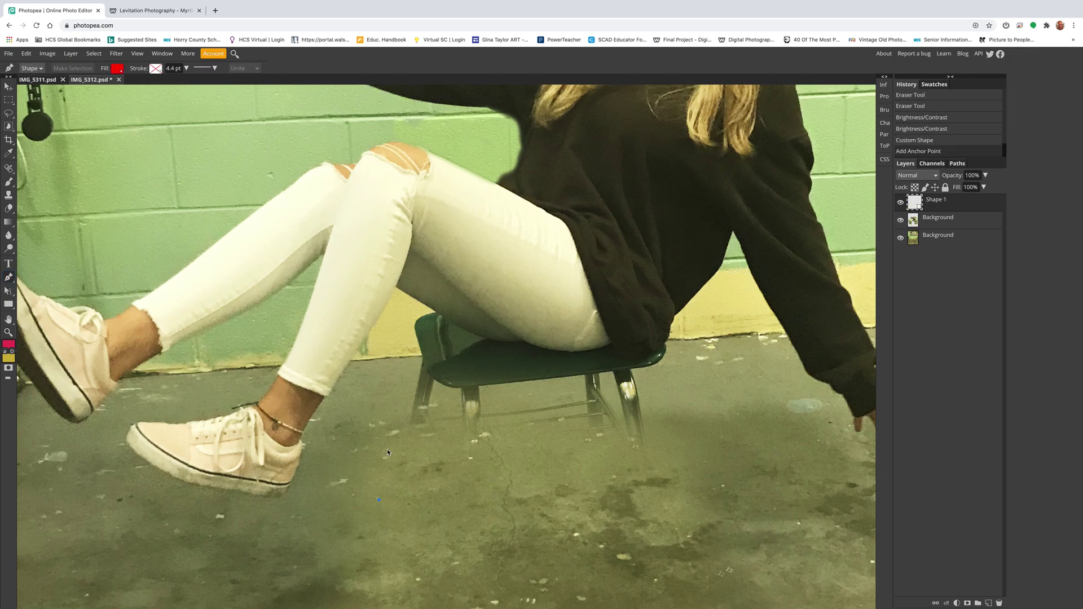
key(ctrl+z)
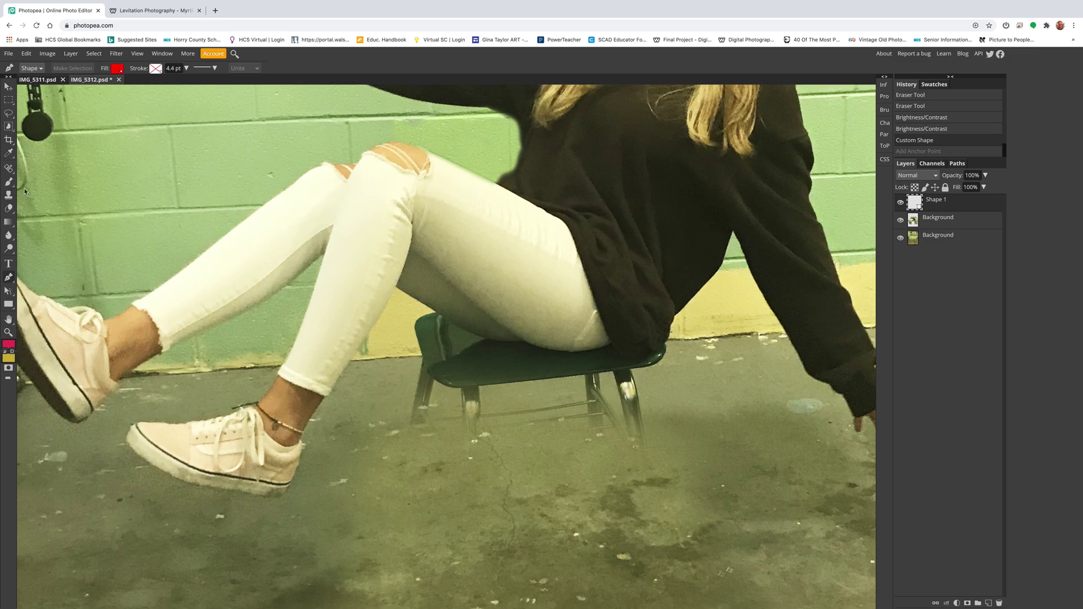
click(32, 68)
click(31, 60)
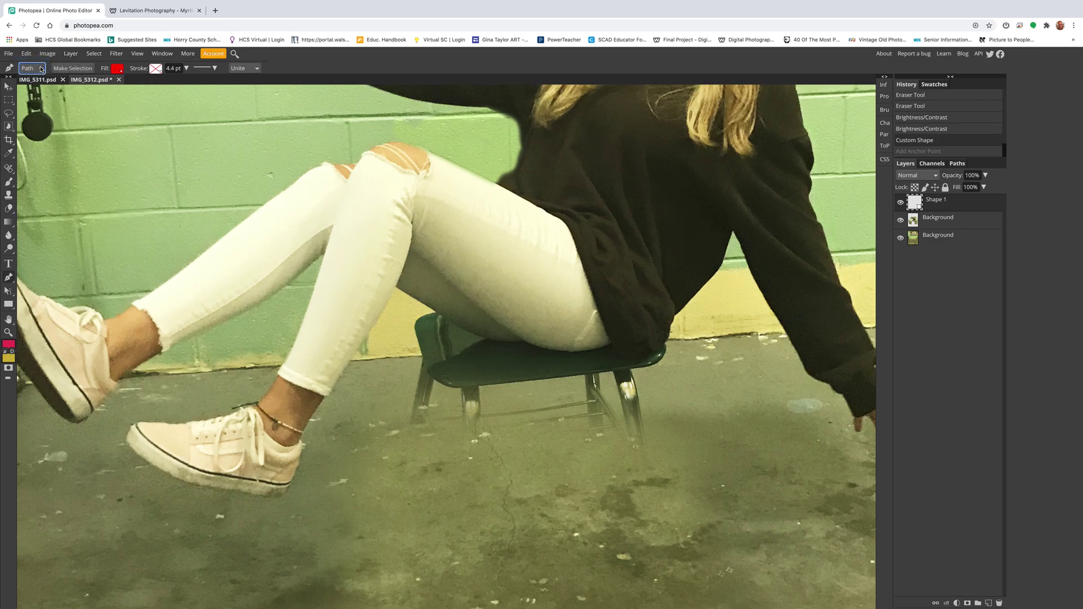
click(117, 69)
click(143, 86)
click(304, 72)
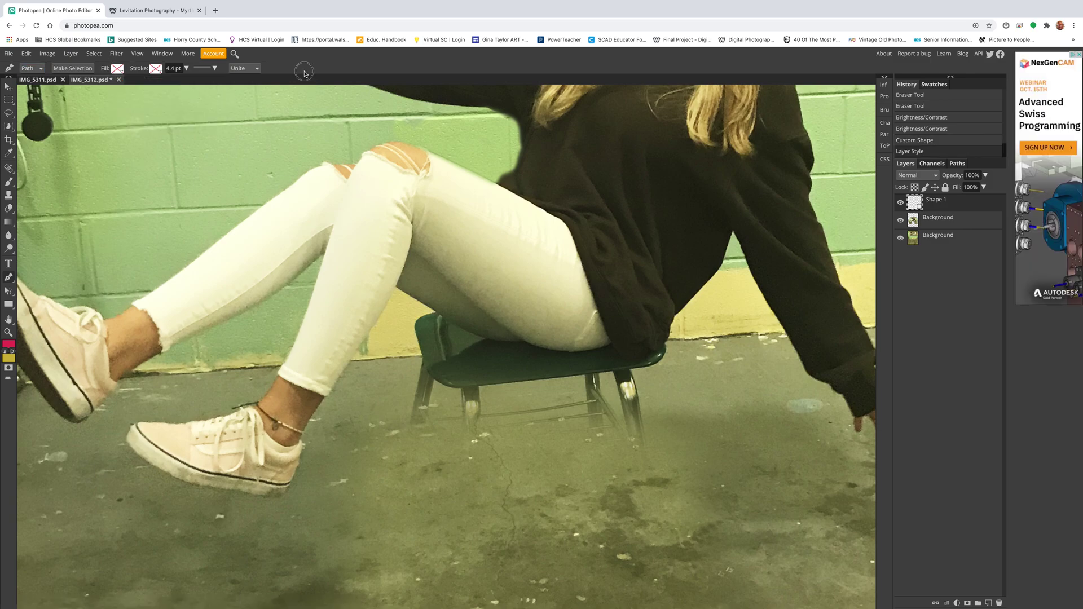
Step: Trace the path from the floor up along the thigh, chair seat and underside of the jeans
click(372, 491)
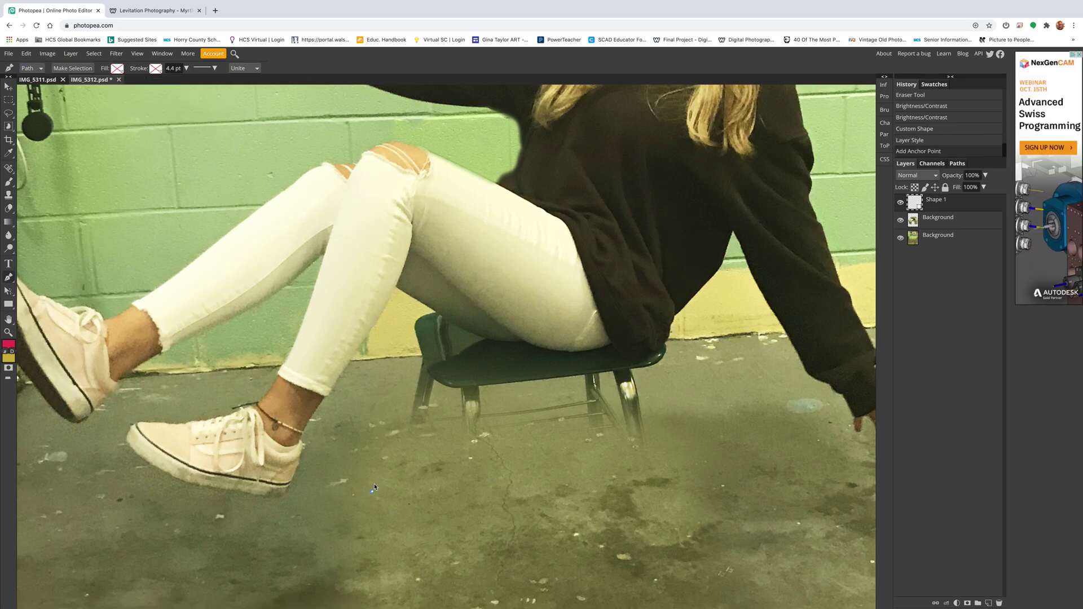
click(396, 288)
click(414, 299)
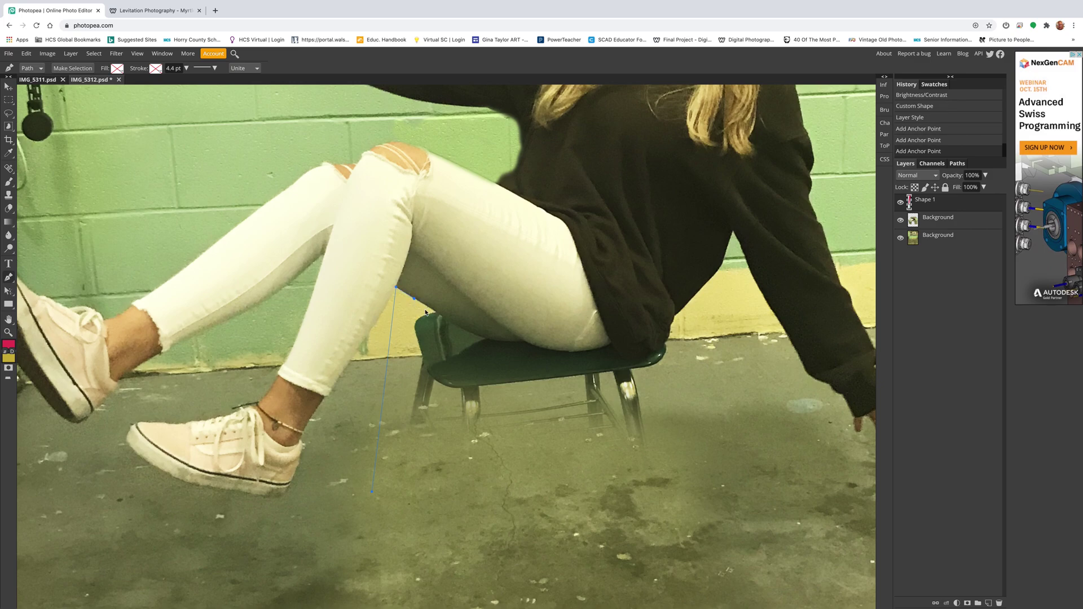
click(438, 314)
click(457, 327)
click(472, 333)
click(482, 338)
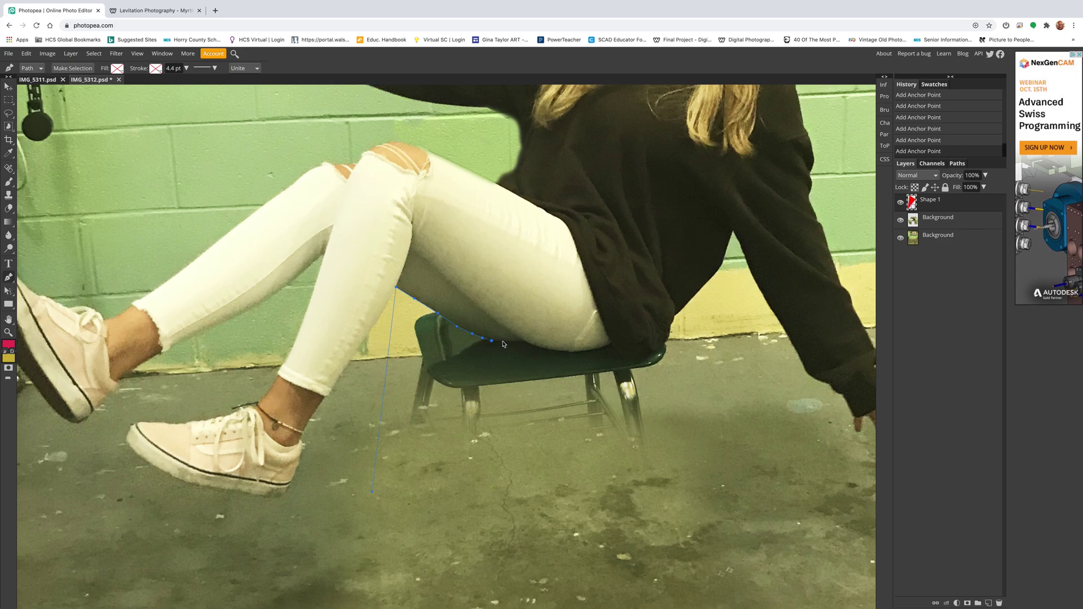
click(503, 342)
click(513, 342)
click(522, 342)
click(532, 346)
click(546, 350)
click(562, 352)
click(577, 352)
click(588, 352)
click(598, 349)
click(604, 347)
click(611, 344)
Step: Continue the path along the hoodie's lower edge and up its right side
click(618, 352)
click(626, 355)
click(633, 358)
click(641, 358)
click(647, 358)
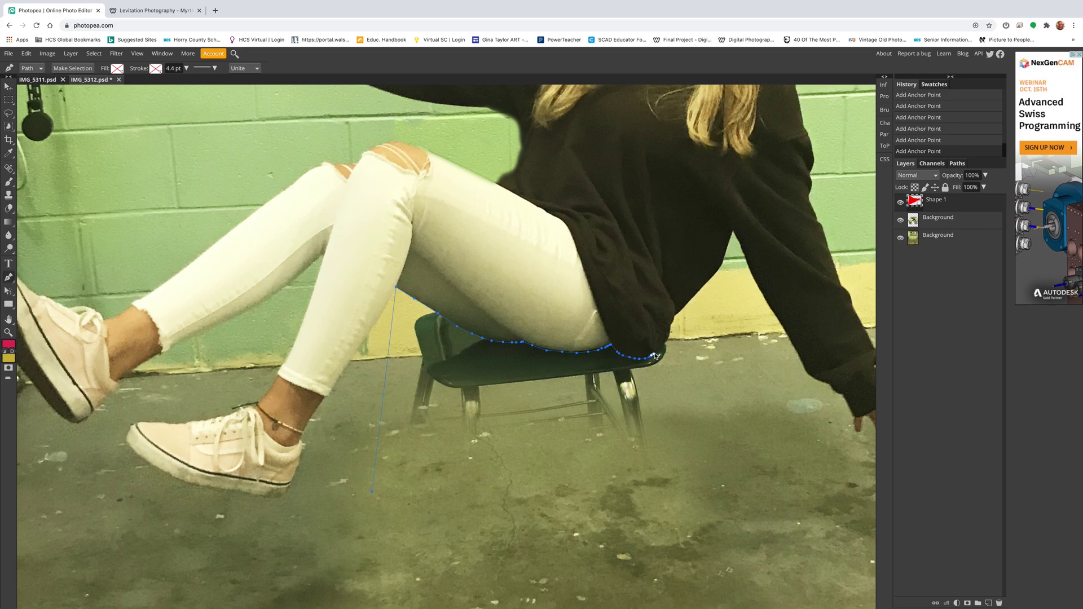
click(654, 356)
click(660, 350)
click(664, 344)
click(669, 338)
click(671, 330)
click(673, 318)
Step: Carry the path down and across the floor below the chair and close it at the start point
click(797, 501)
click(694, 566)
click(485, 590)
click(397, 590)
click(372, 492)
click(72, 68)
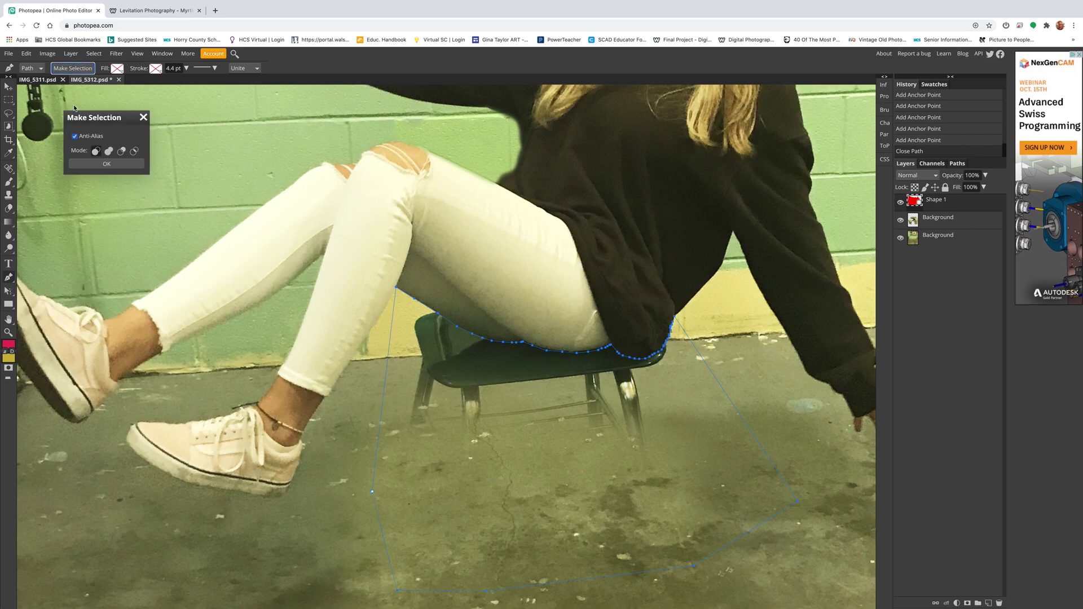
Step: Convert the closed path to a selection and feather its edge
click(98, 164)
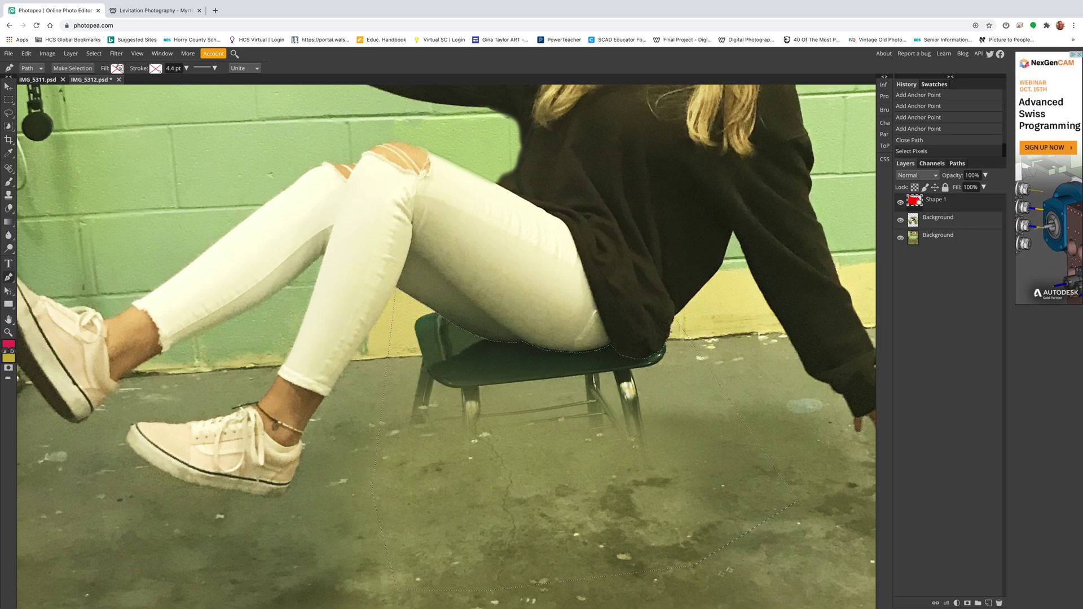
click(93, 54)
mouse_move(110, 151)
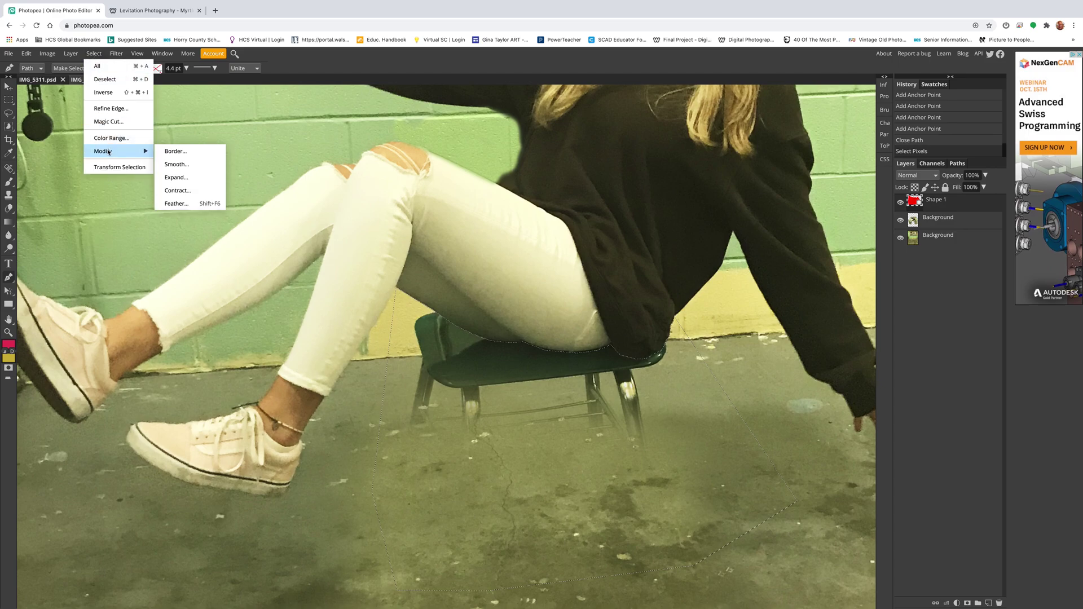
click(186, 204)
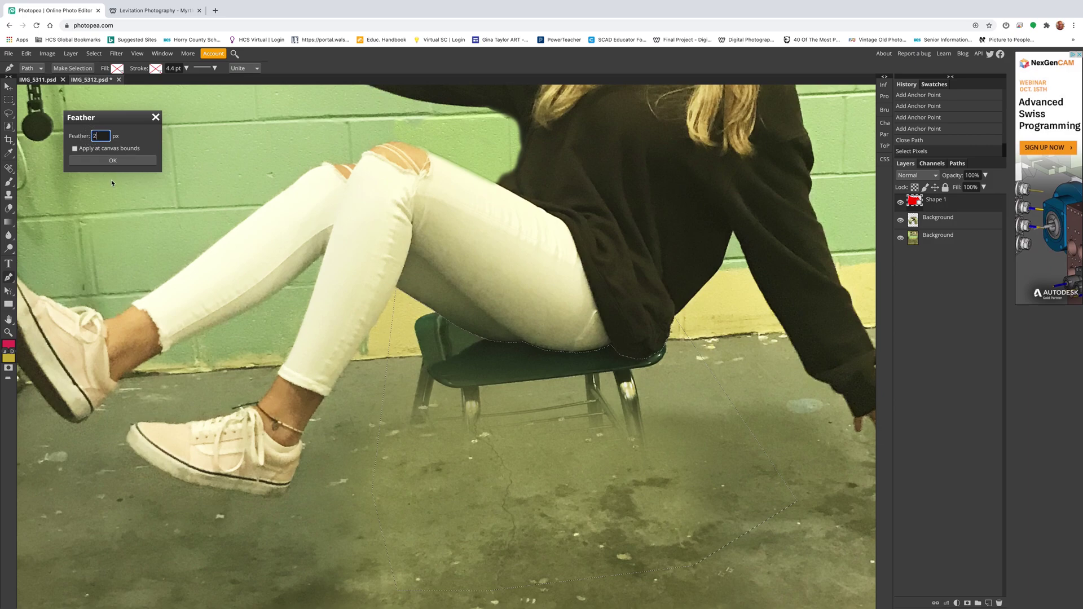
click(113, 161)
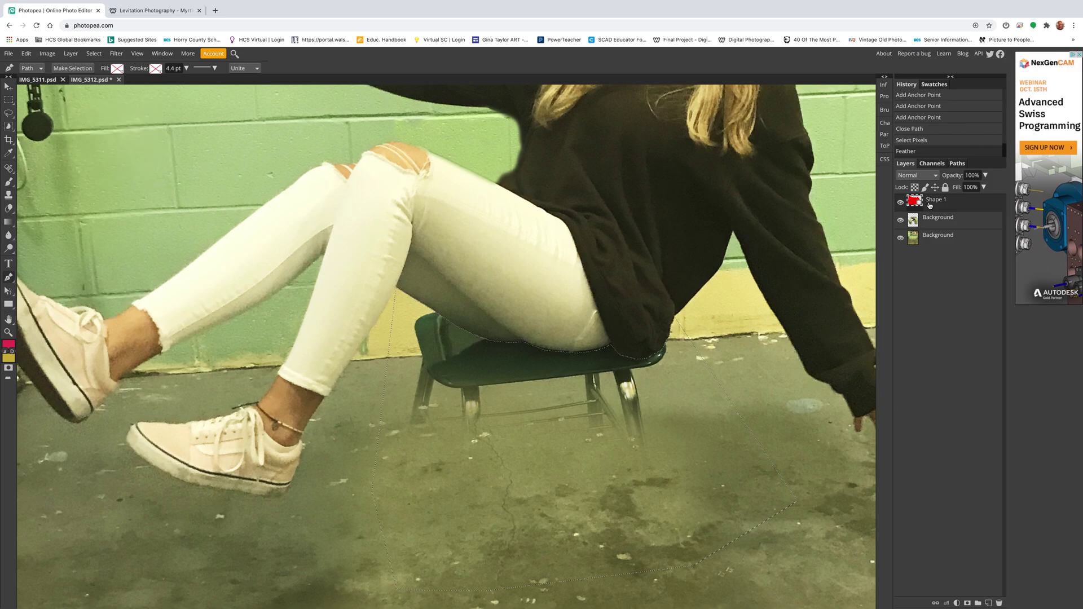
Step: Delete the chair from the upper Background layer and deselect
click(931, 225)
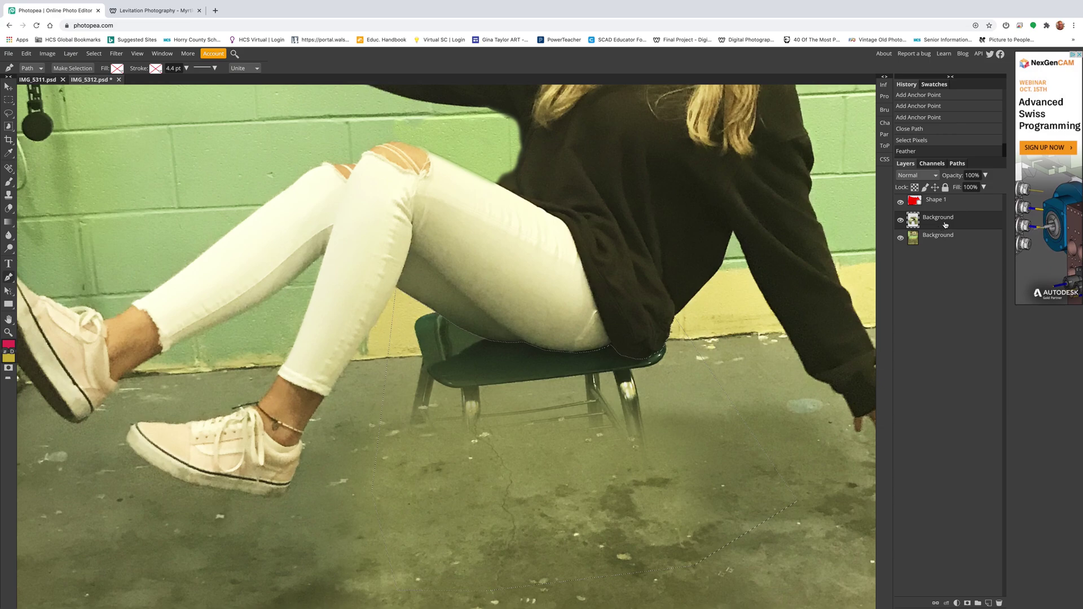
key(Delete)
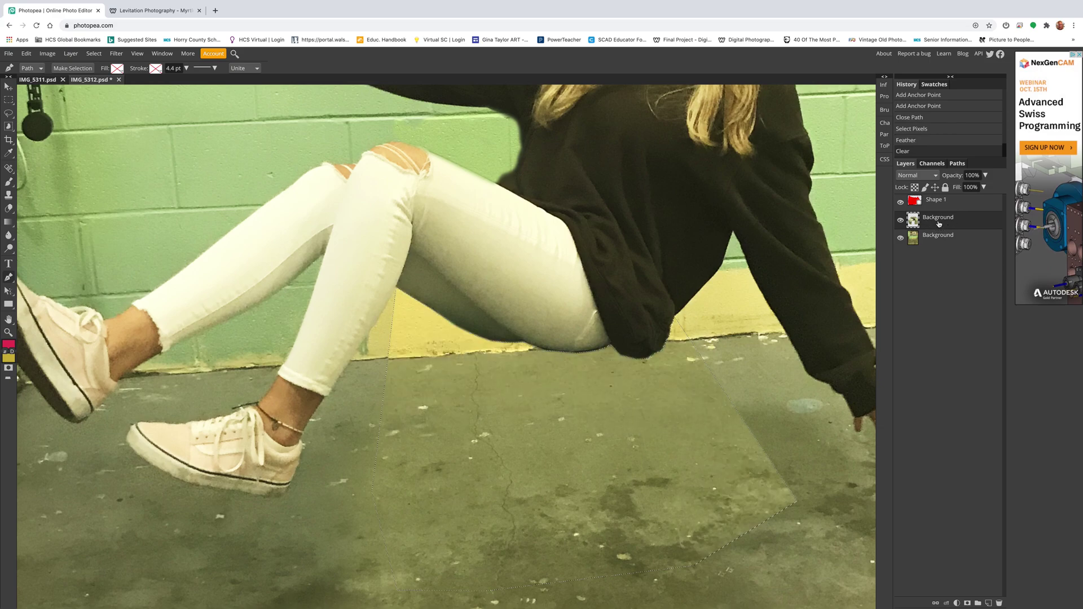
click(93, 54)
click(97, 80)
click(956, 206)
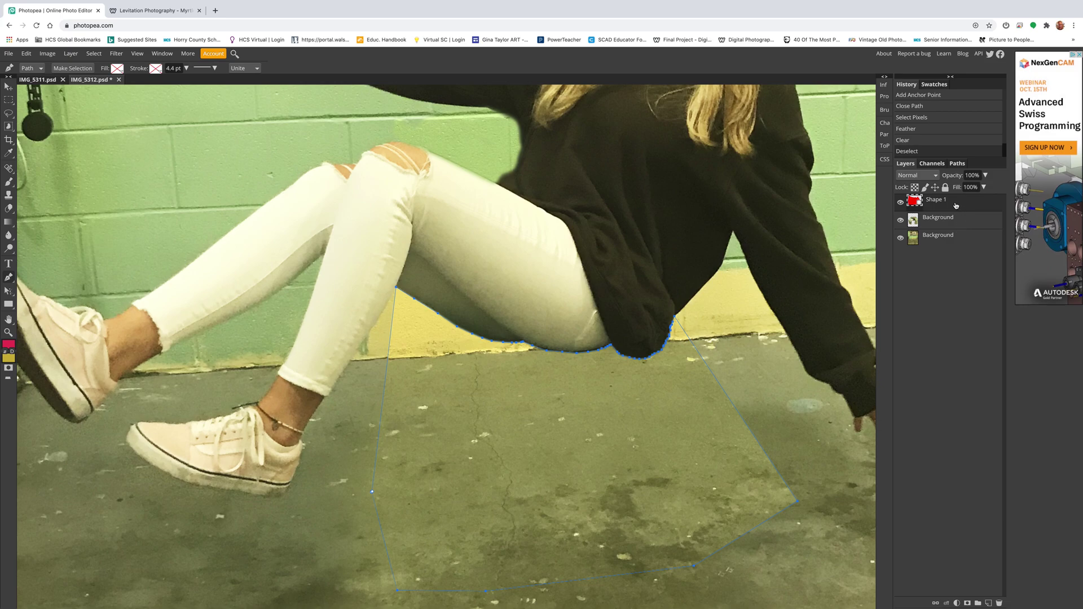
Step: Delete the Shape 1 layer and erase the patch edges near the wall and floor
drag(955, 207, 998, 600)
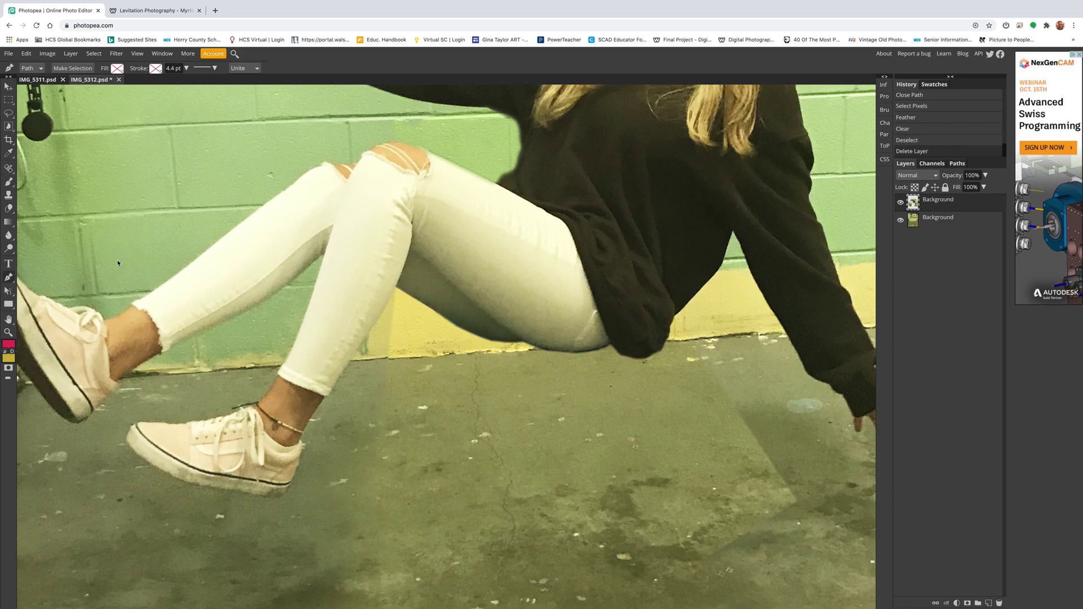
click(8, 208)
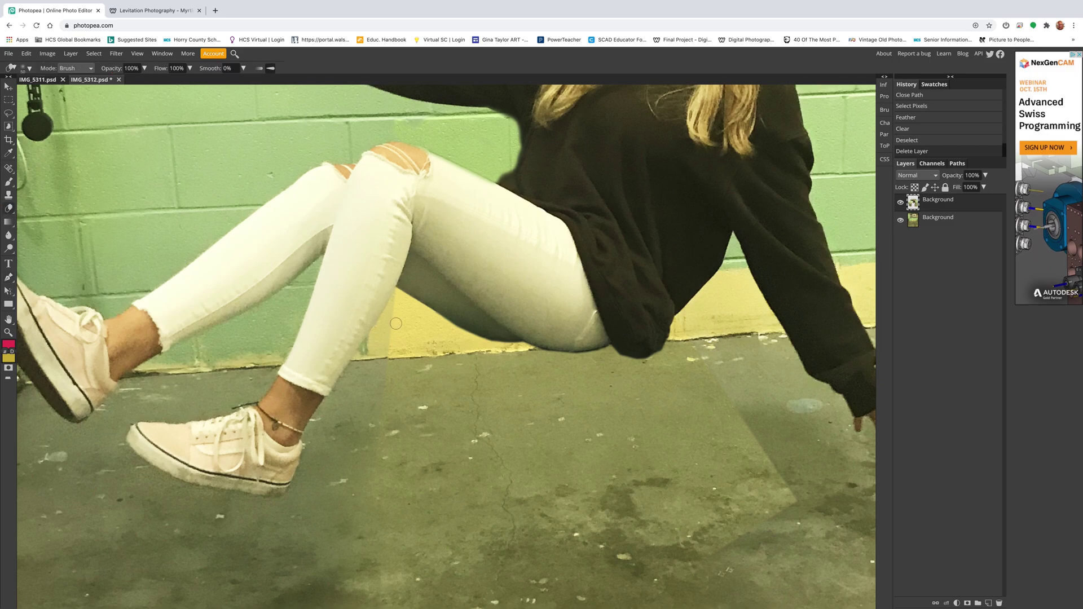
mouse_move(396, 324)
mouse_down()
mouse_move(396, 297)
mouse_move(387, 363)
mouse_up()
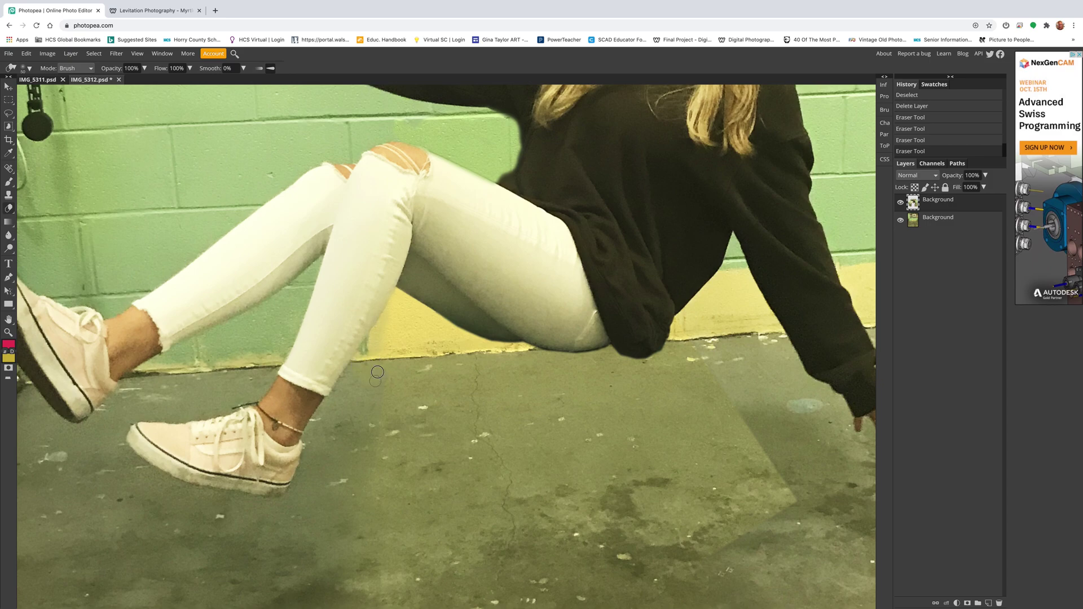
drag(383, 369, 384, 412)
drag(393, 445, 372, 525)
Step: Enlarge the eraser and erase the diagonal band on the floor, undoing excess strokes
scroll(375, 430, down, 3)
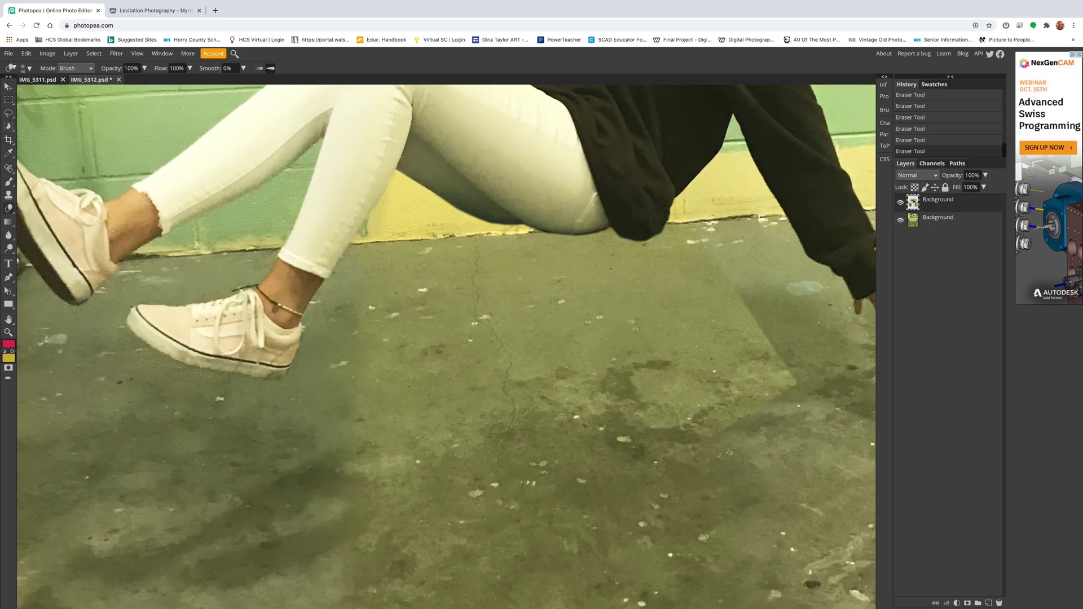
key(bracketright)
key(bracketright)
key(bracketright)
key(bracketright)
key(bracketright)
key(bracketright)
key(bracketright)
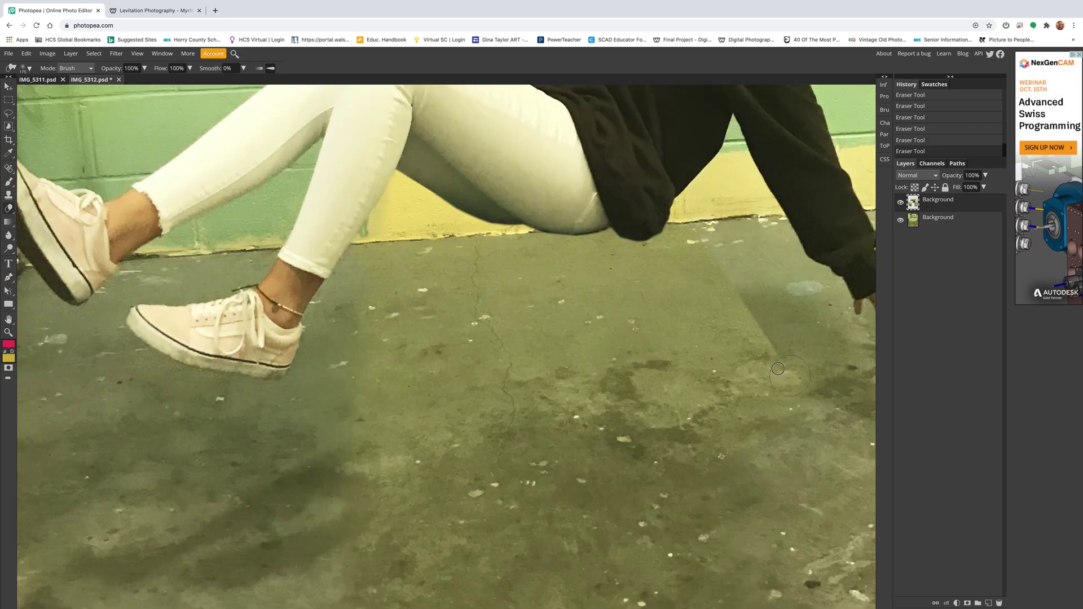
mouse_move(778, 369)
mouse_down()
mouse_move(708, 239)
mouse_move(702, 204)
mouse_move(721, 257)
mouse_up()
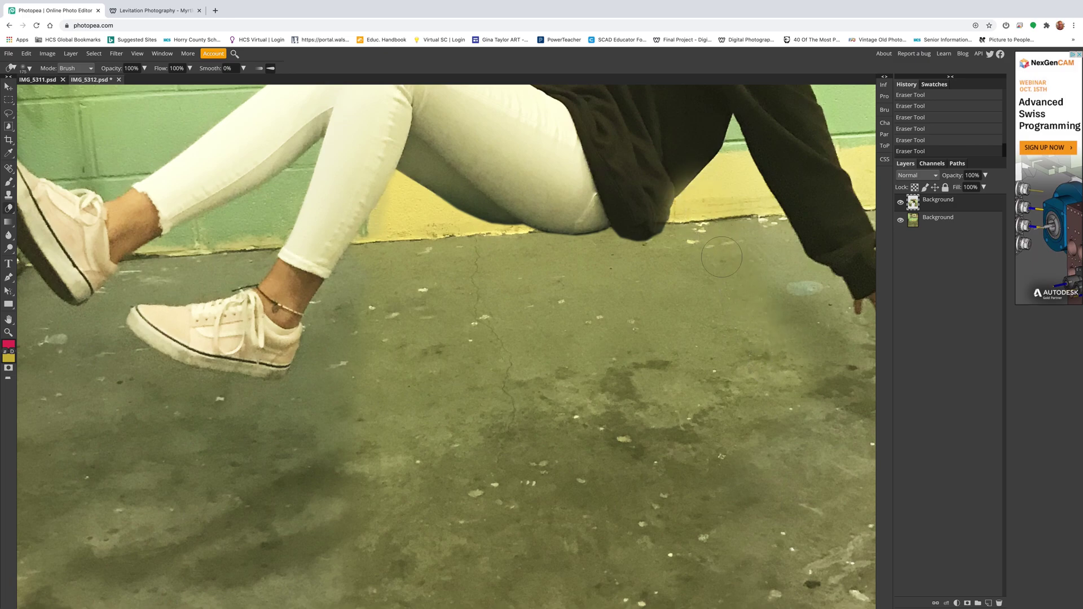
key(ctrl+z)
key(ctrl+z)
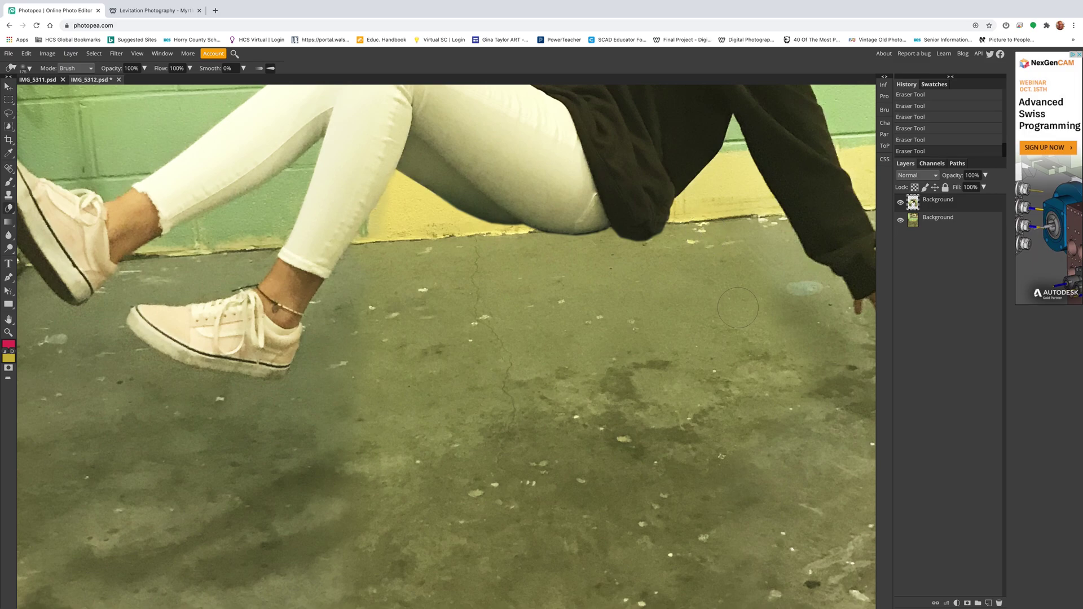
scroll(740, 383, down, 5)
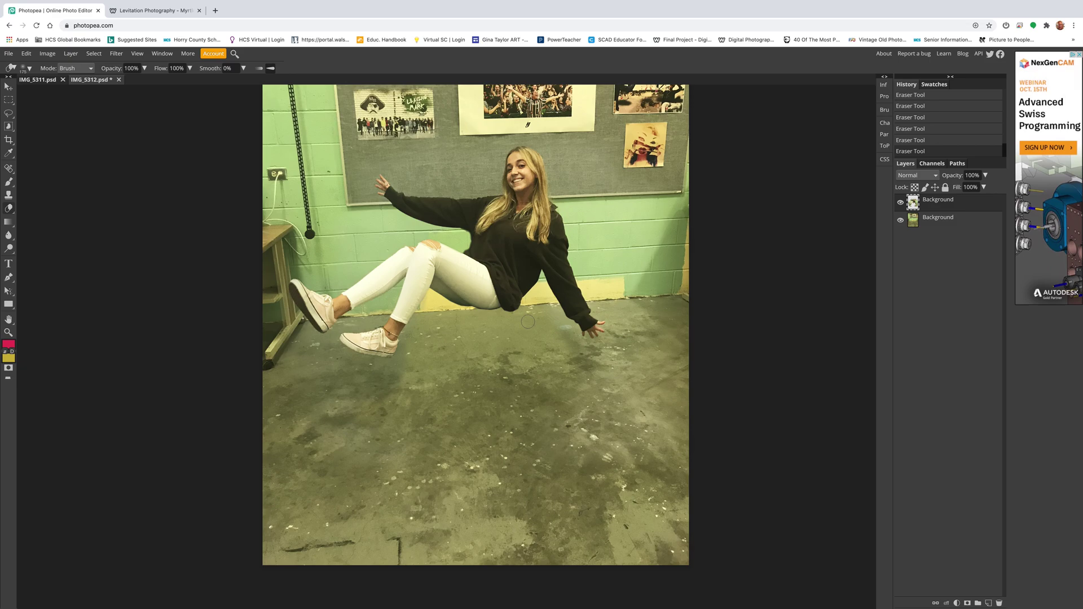
Step: Add a new empty Layer 1 at the top of the layer stack
scroll(551, 346, up, 5)
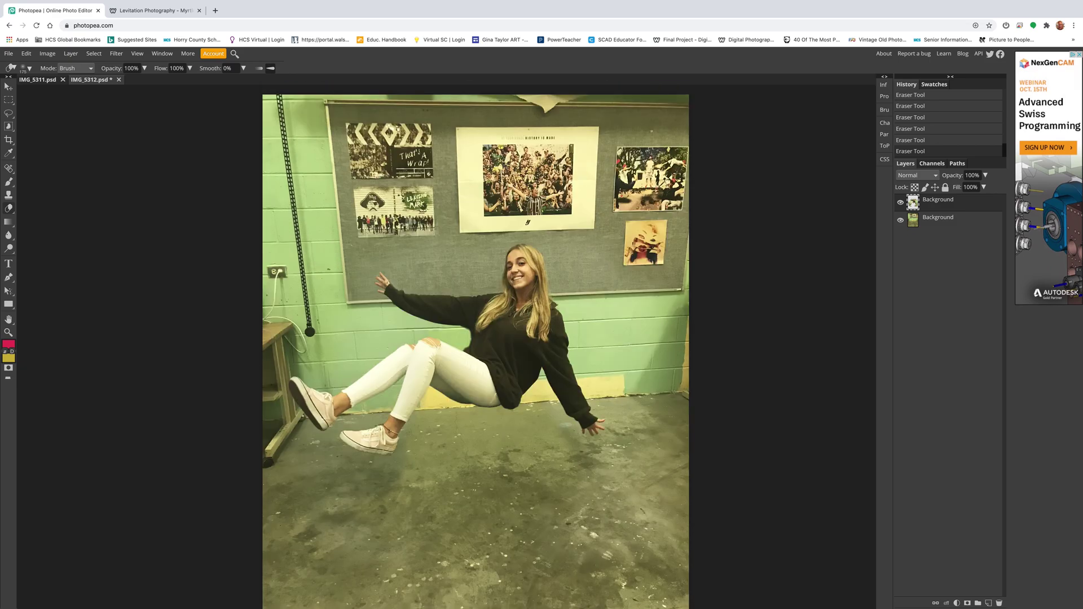
scroll(476, 347, down, 2)
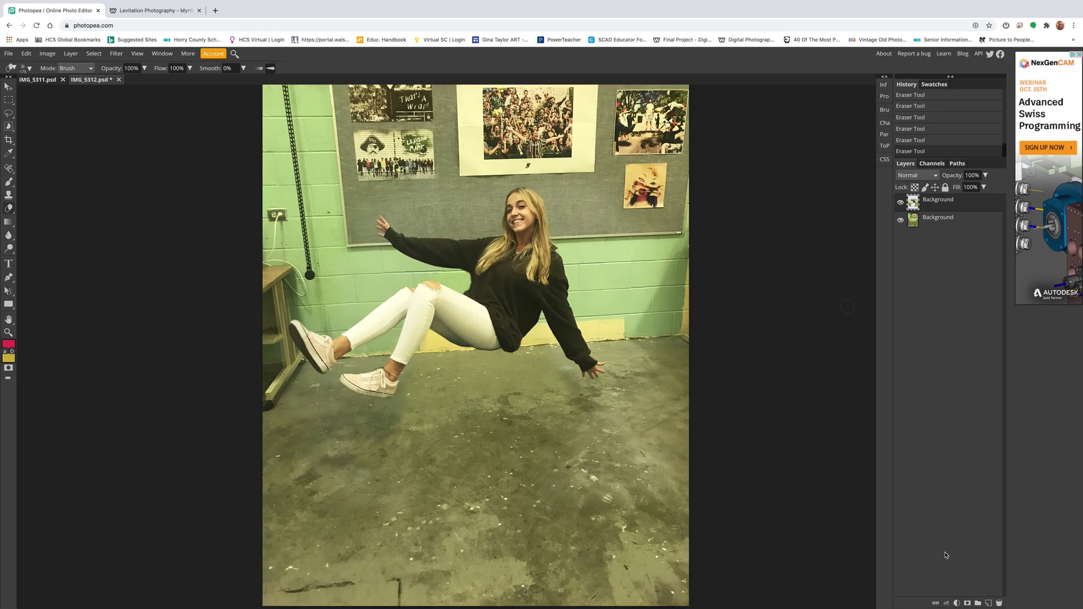
click(988, 603)
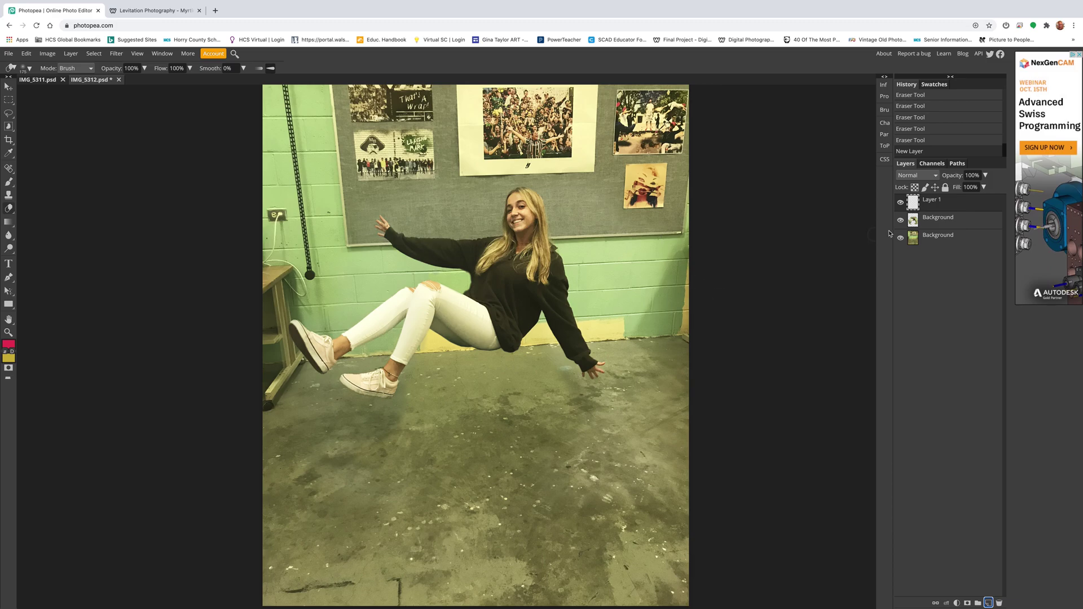
Step: Draw a freehand lasso shadow shape on the floor beneath the floating girl
right_click(8, 113)
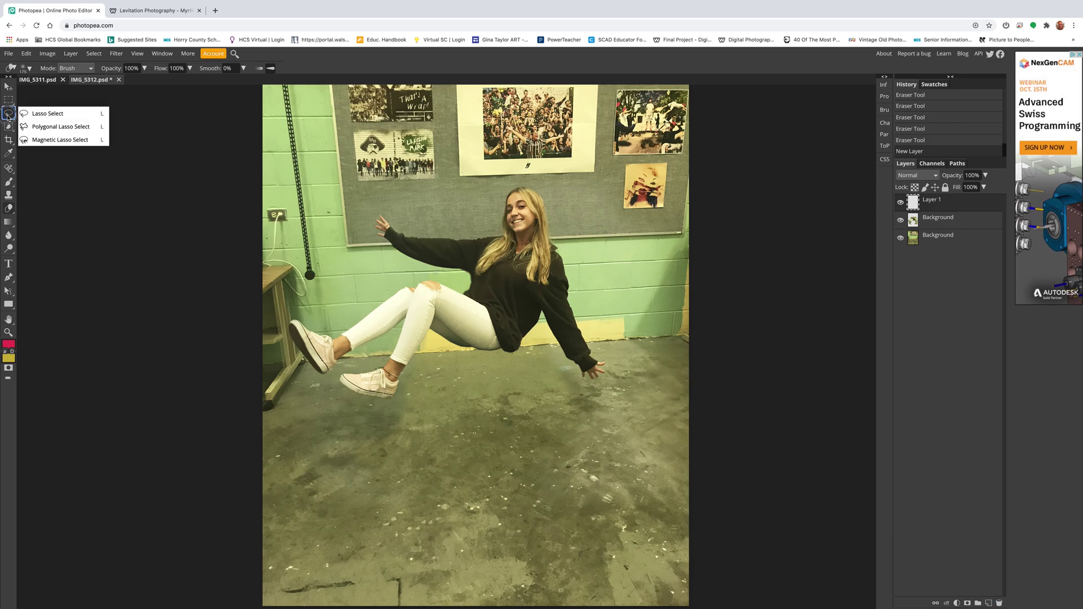
click(53, 116)
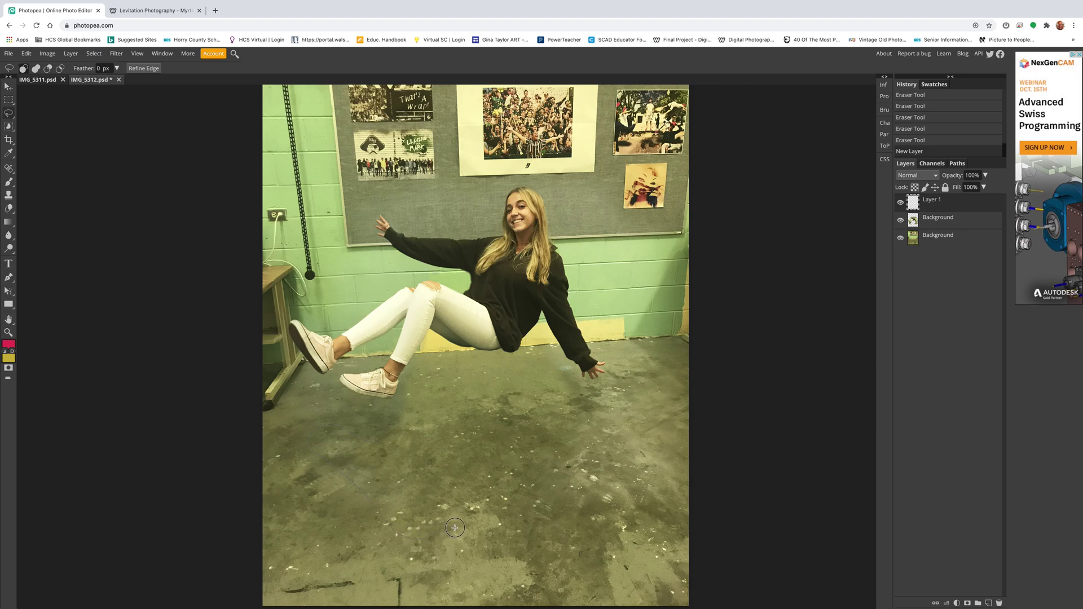
mouse_move(464, 532)
mouse_down()
mouse_move(490, 536)
mouse_move(403, 567)
mouse_move(464, 572)
mouse_move(547, 544)
mouse_move(577, 572)
mouse_move(606, 580)
mouse_move(618, 548)
mouse_move(572, 492)
mouse_move(621, 394)
mouse_move(613, 388)
mouse_move(540, 461)
mouse_move(509, 460)
mouse_move(479, 420)
mouse_move(442, 417)
mouse_move(372, 444)
mouse_up()
click(8, 222)
Step: Fill the lasso shape with black using the Paint Bucket, then deselect
click(44, 237)
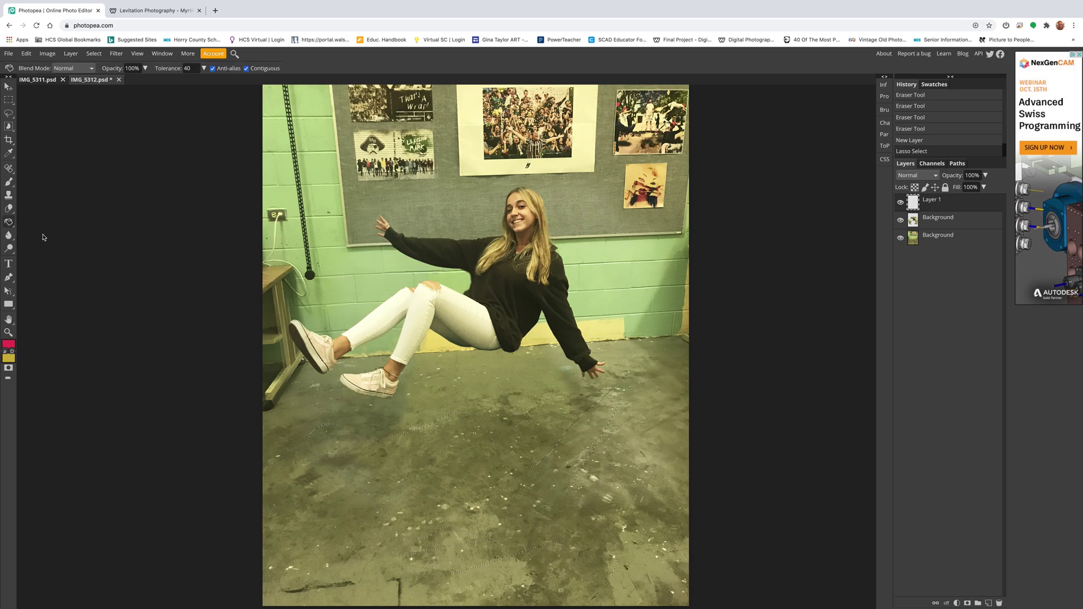
click(9, 345)
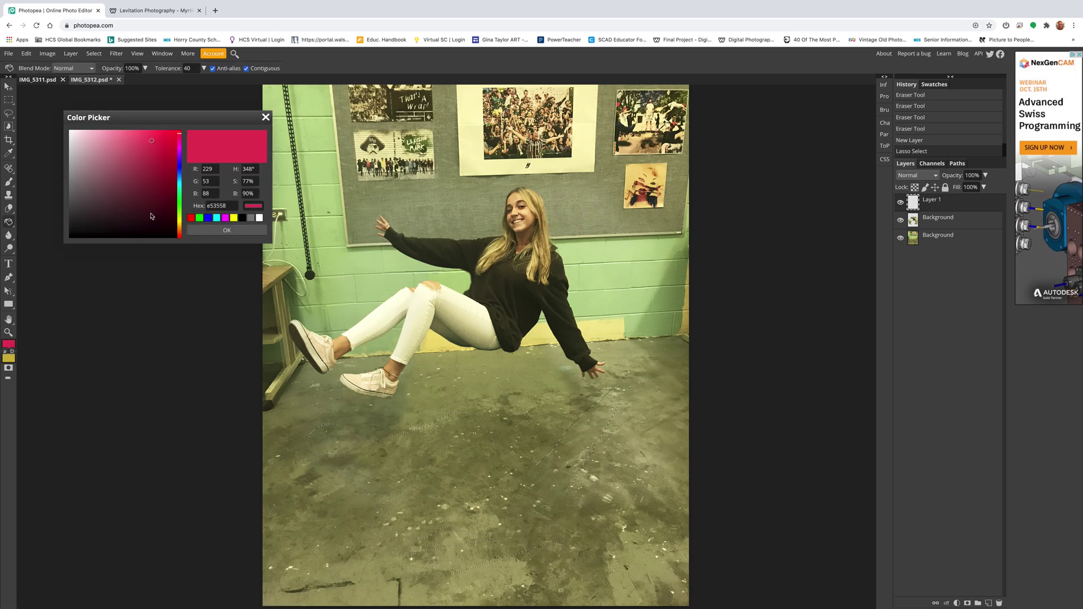
click(72, 237)
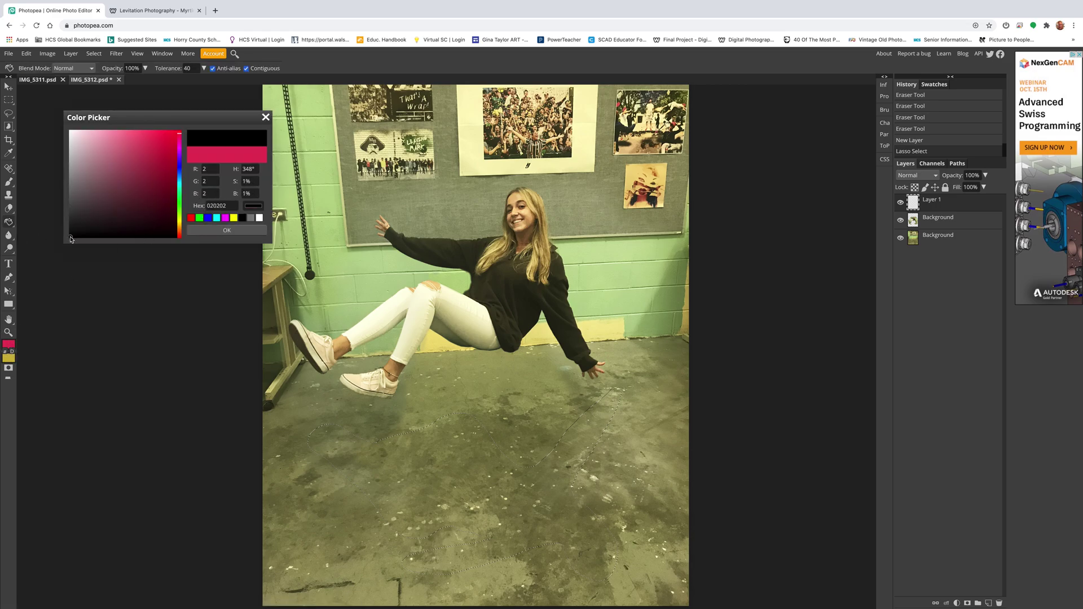
click(227, 230)
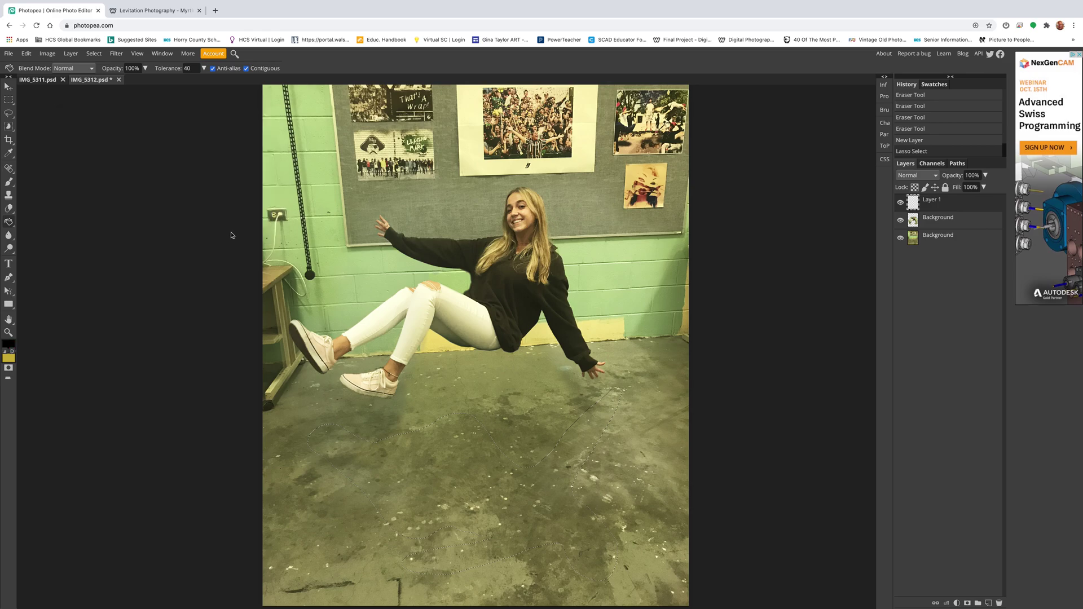
click(9, 222)
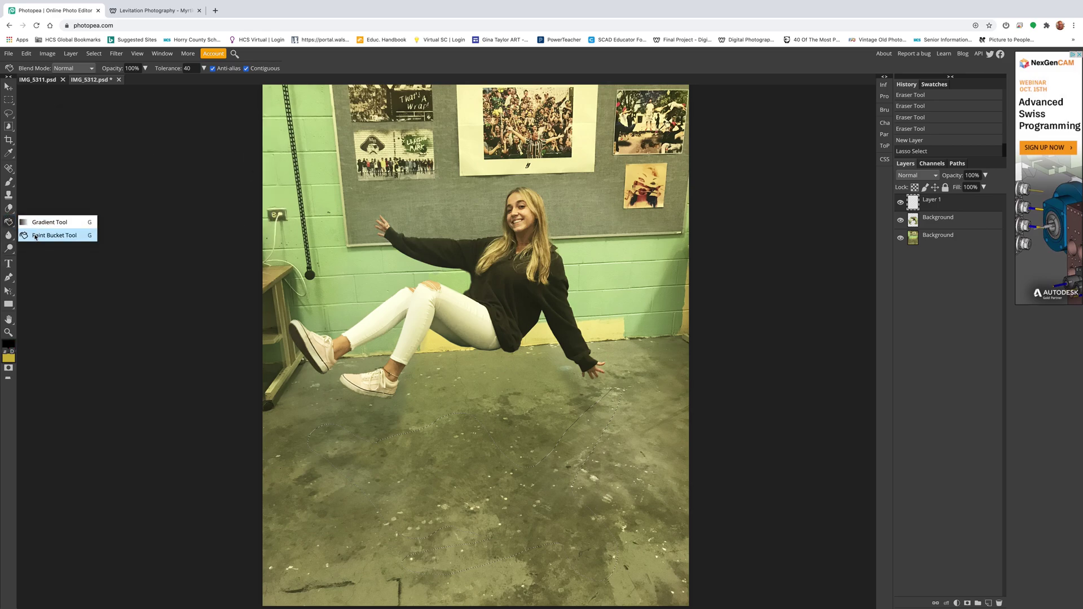
click(35, 237)
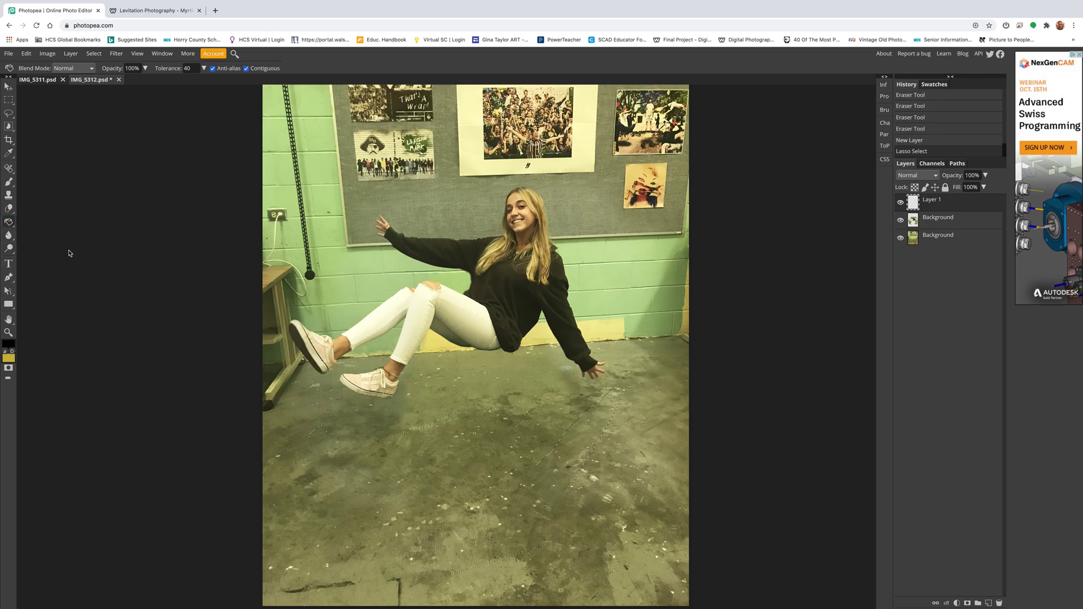
click(452, 450)
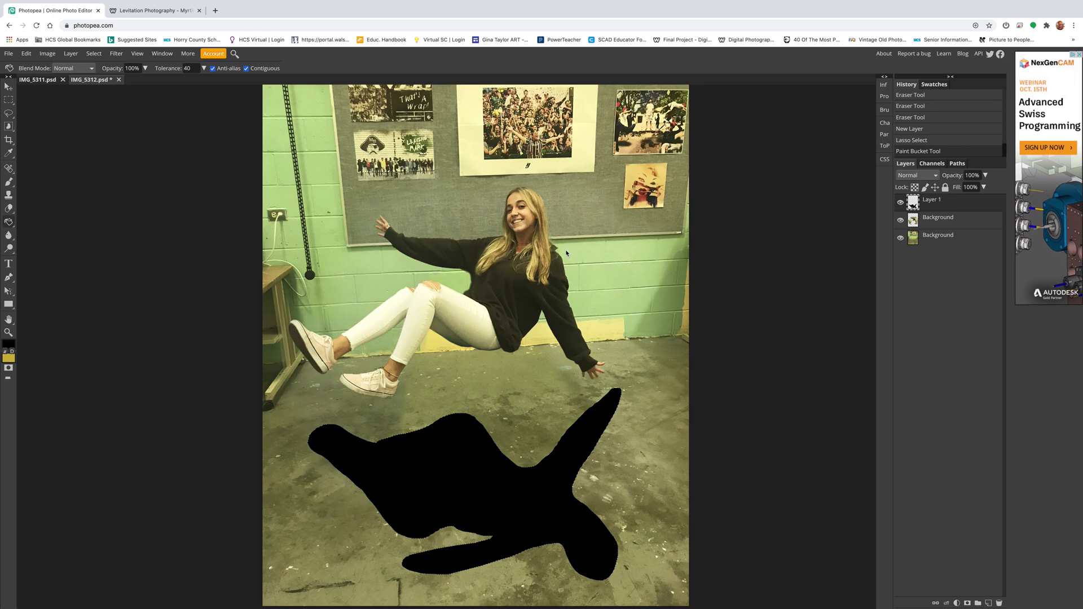
key(ctrl+d)
Step: Lower Layer 1's opacity to 37% for a see-through shadow
click(985, 175)
drag(985, 189, 962, 190)
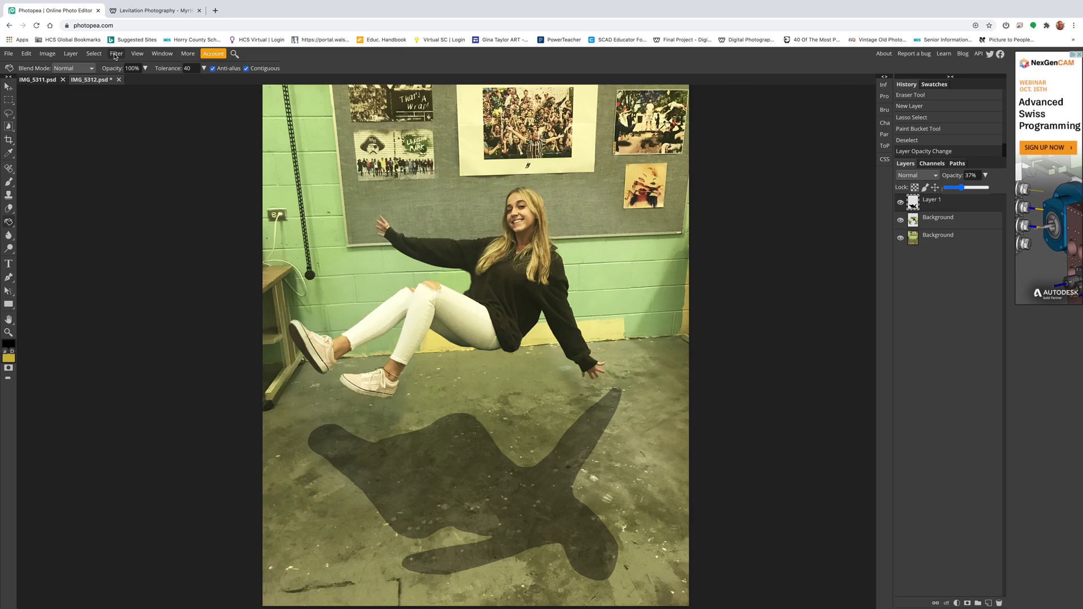
click(8, 55)
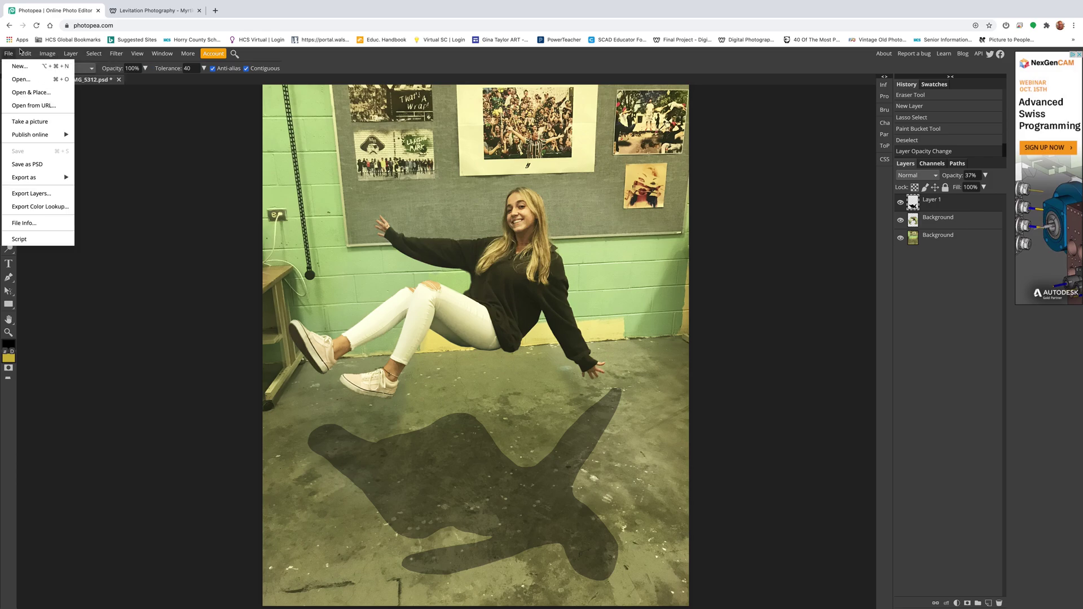
Step: Apply a Gaussian Blur with a radius of about 42 px to the shadow
mouse_move(25, 53)
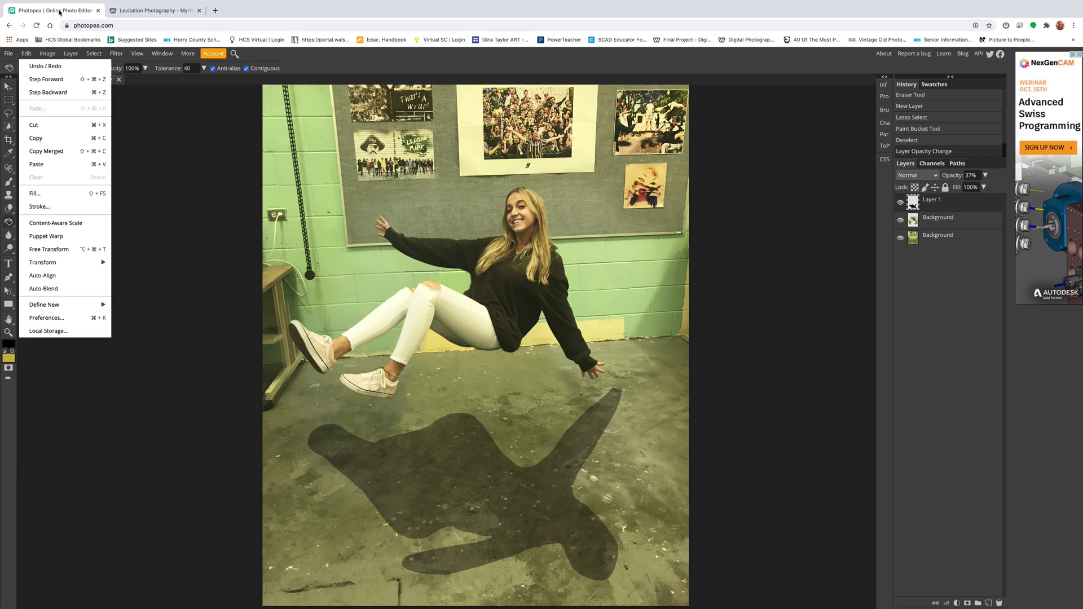
click(305, 55)
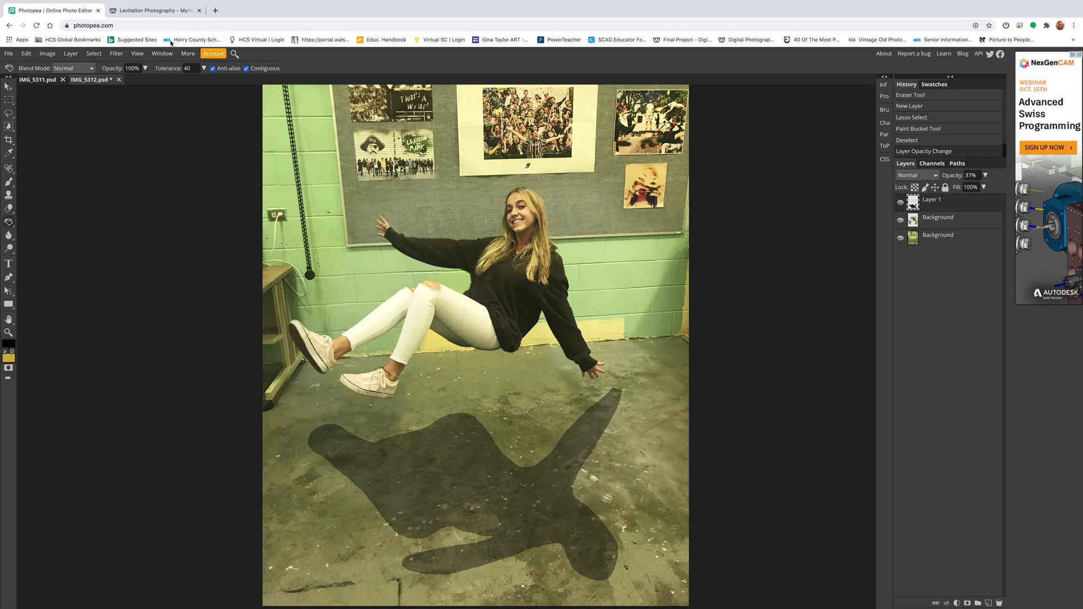
click(115, 55)
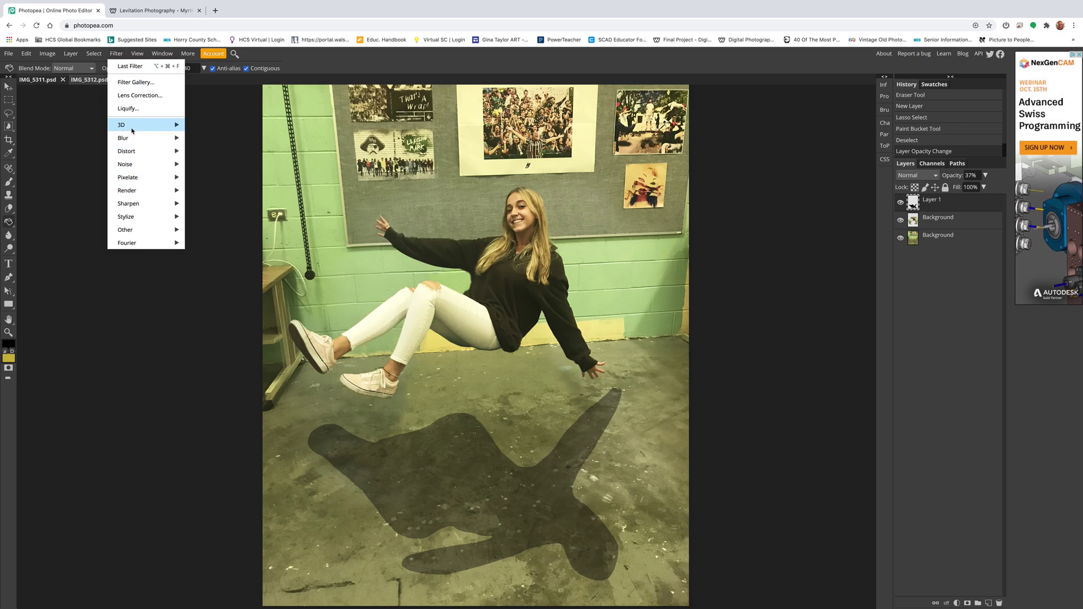
mouse_move(128, 141)
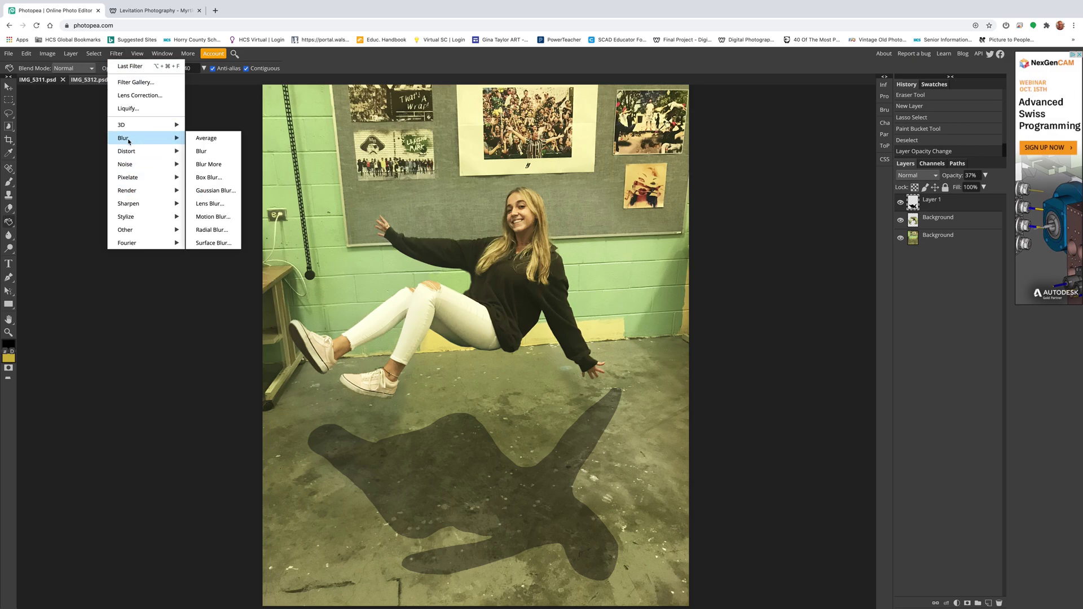
click(198, 193)
drag(96, 145, 123, 146)
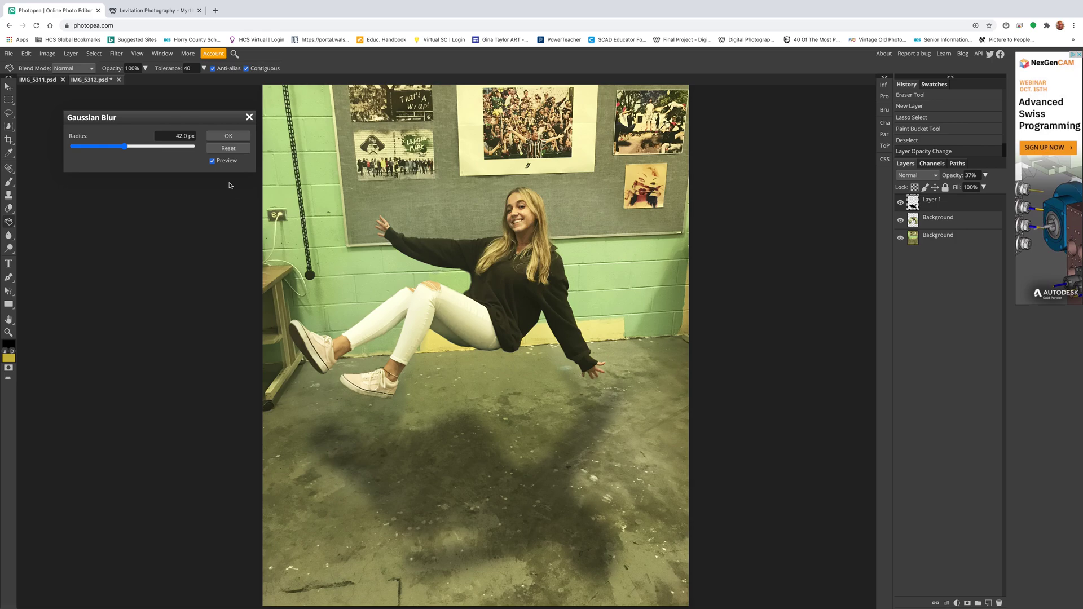
click(220, 138)
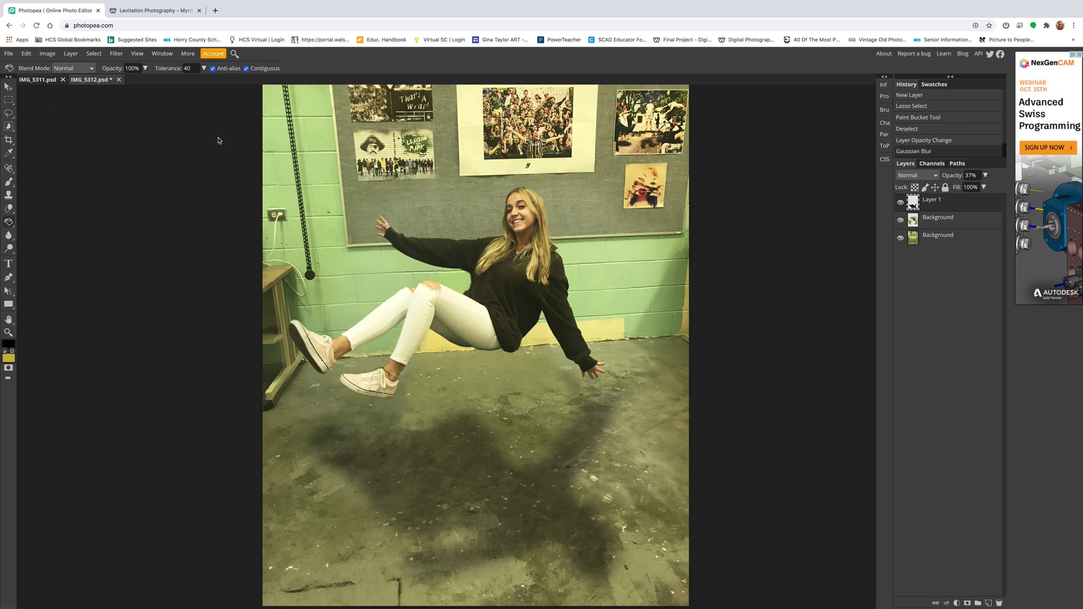
Step: Set Layer 1's opacity to 31%
click(984, 175)
mouse_move(963, 190)
mouse_down()
mouse_move(974, 190)
mouse_move(947, 191)
mouse_move(959, 191)
mouse_up()
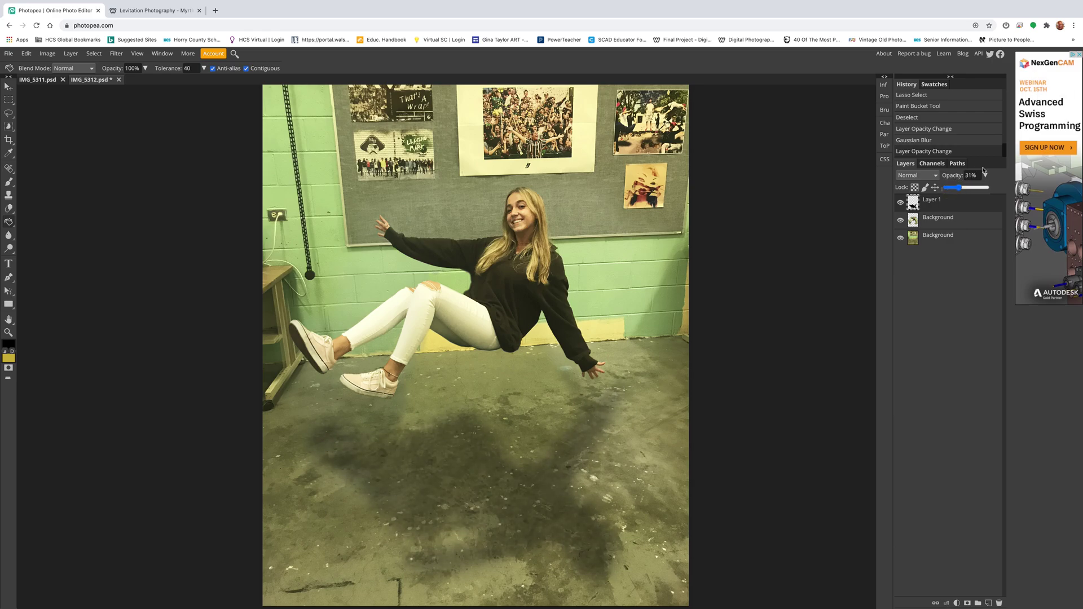
click(974, 207)
Step: Check the File > Export as formats without exporting, then go to the Levitation Photography page
click(8, 53)
mouse_move(19, 178)
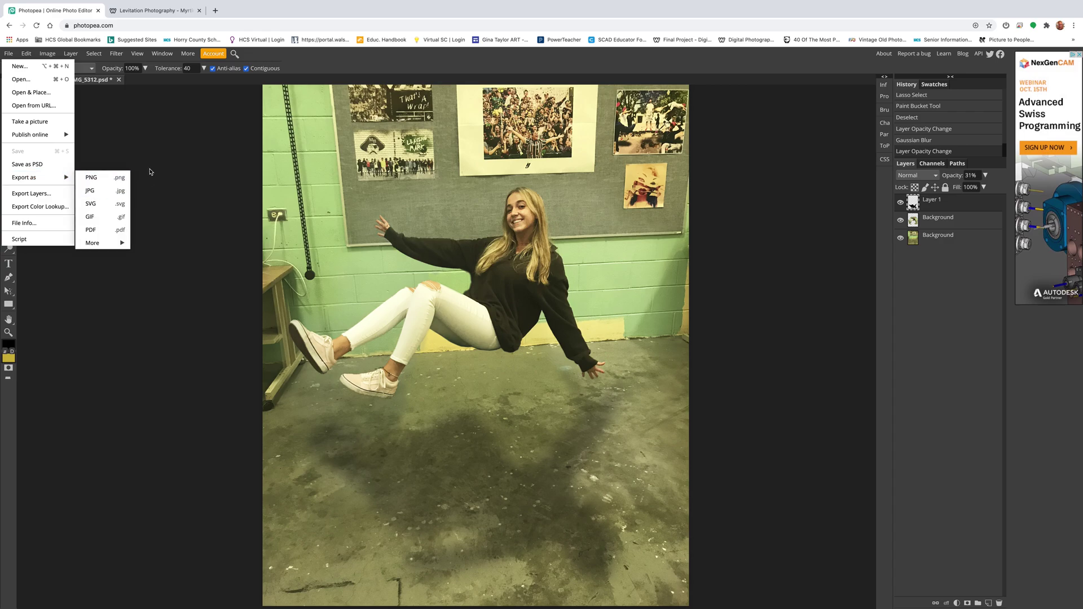
click(215, 135)
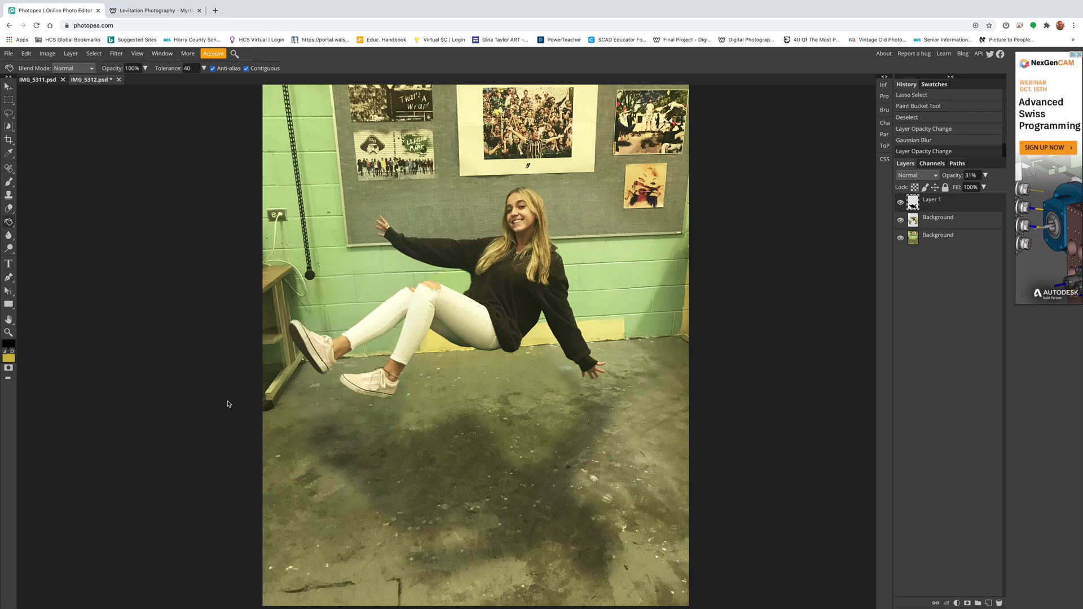
click(152, 10)
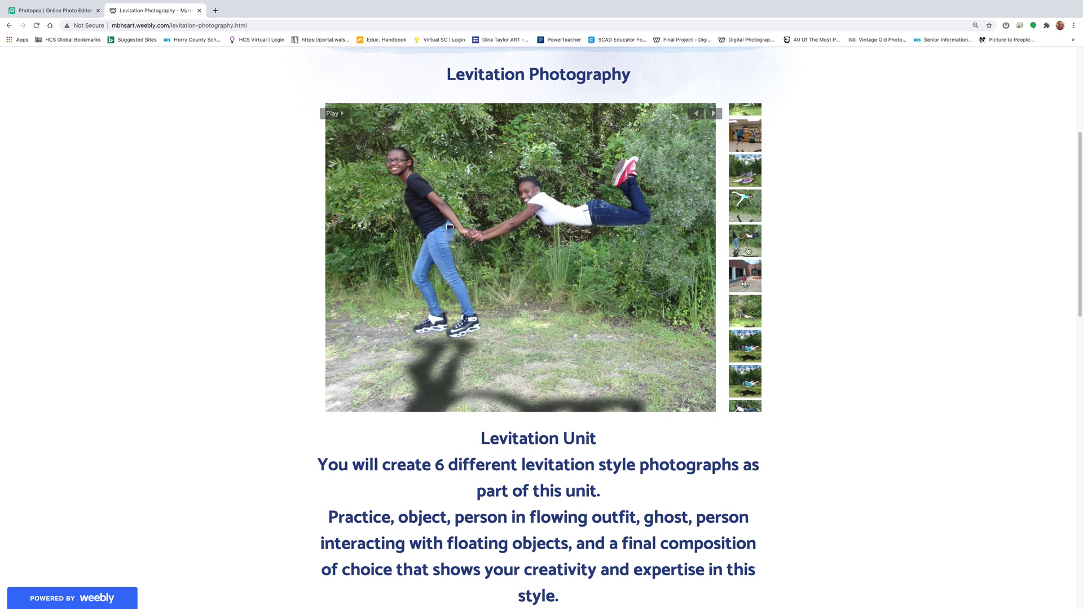
Step: View the classroom, bushes, grass and brick-building levitation examples, then return to Photopea
scroll(747, 243, up, 1)
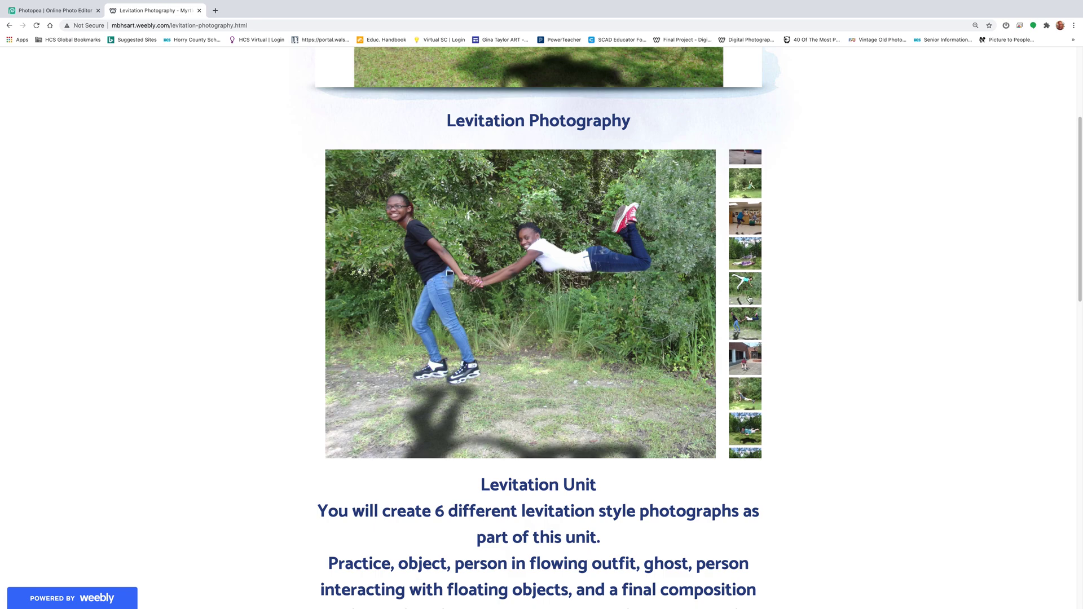
click(744, 296)
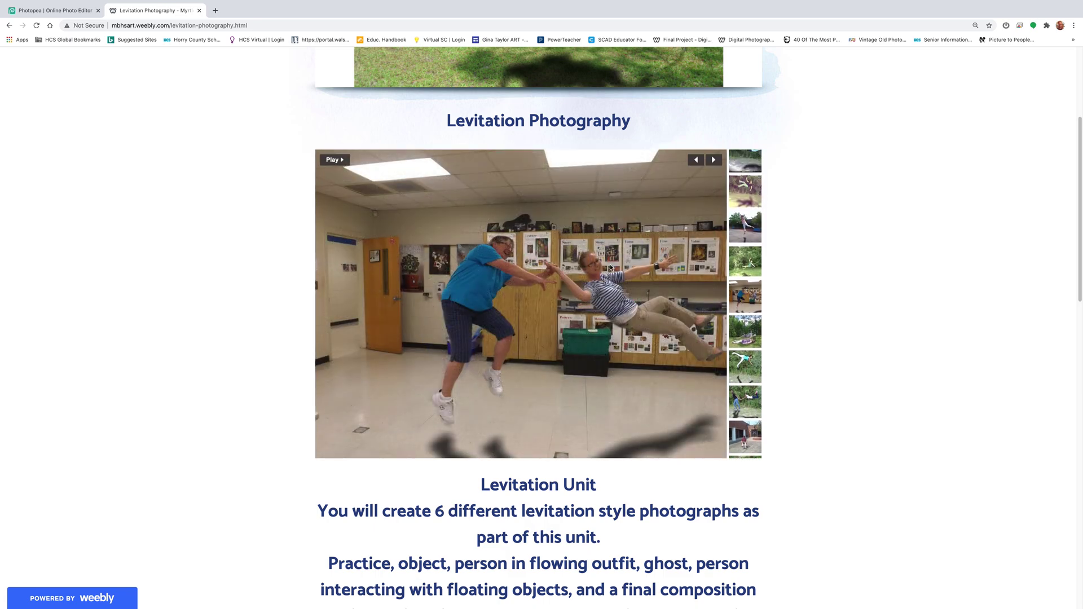
click(743, 233)
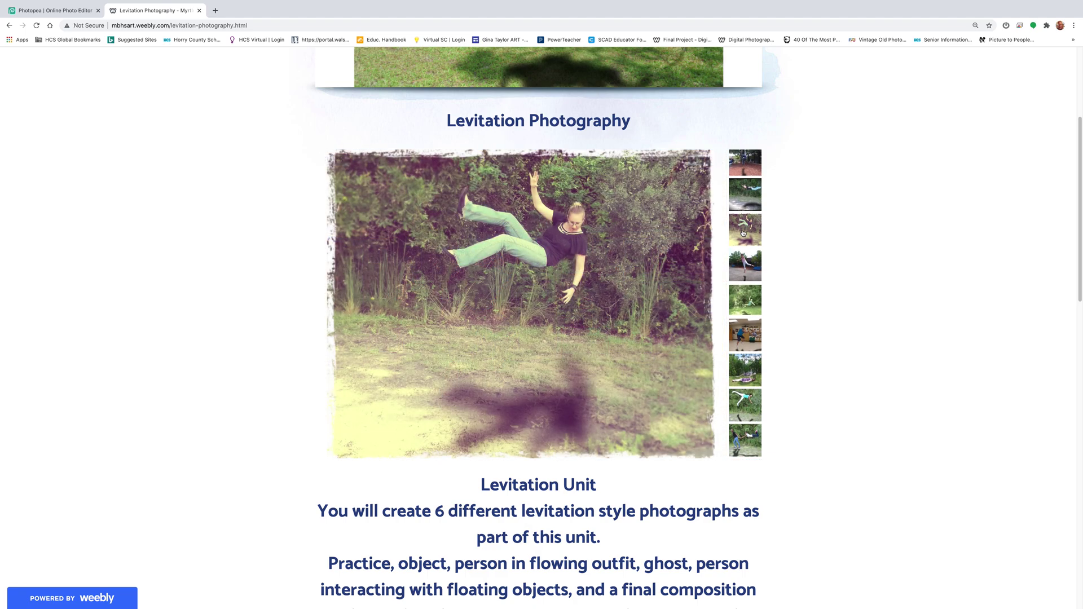
click(745, 203)
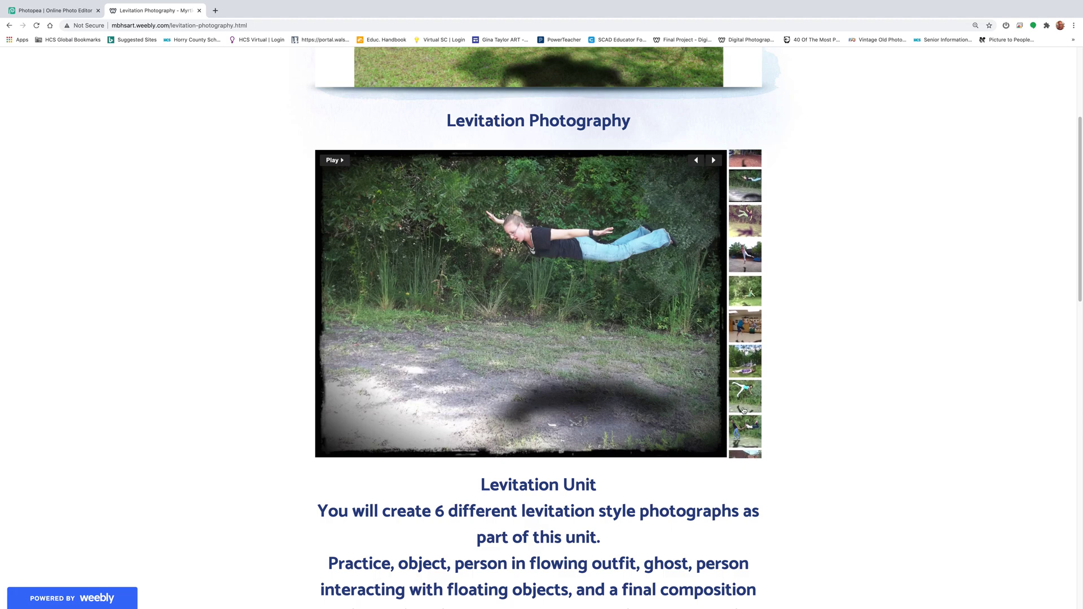
click(744, 347)
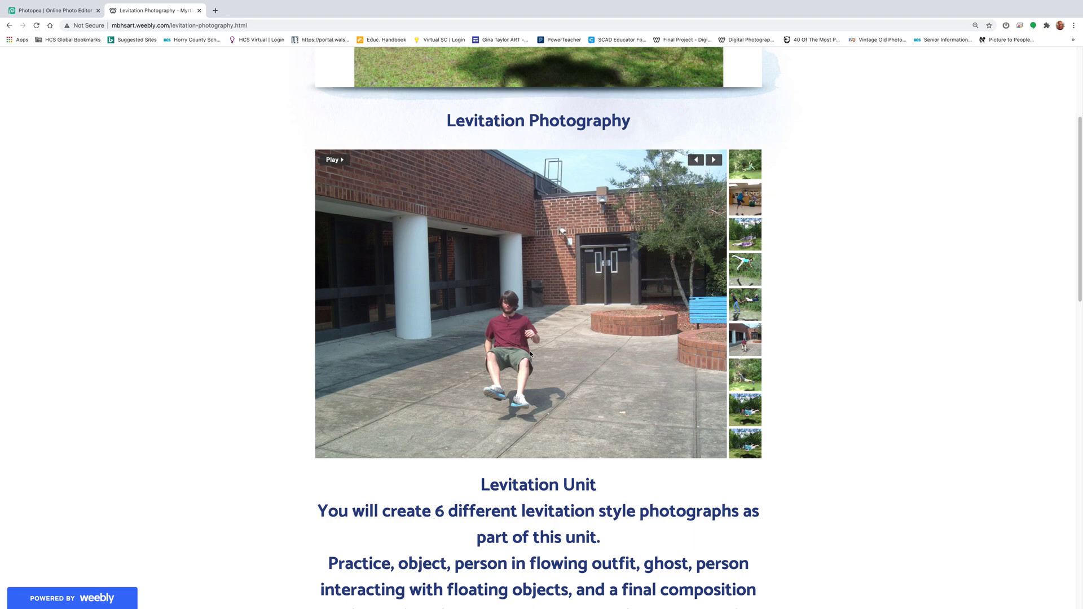
click(55, 11)
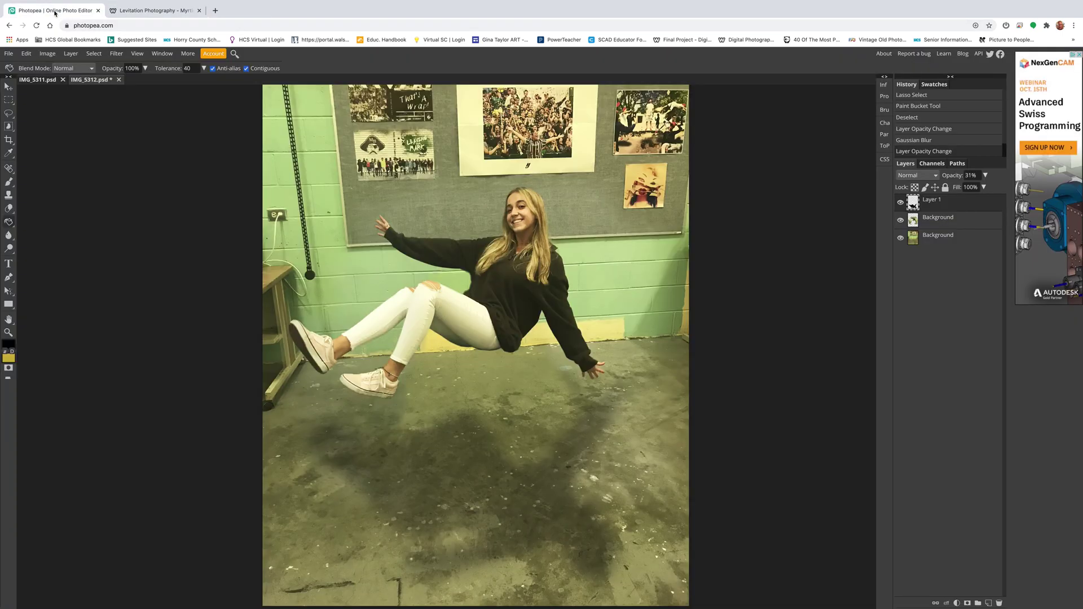